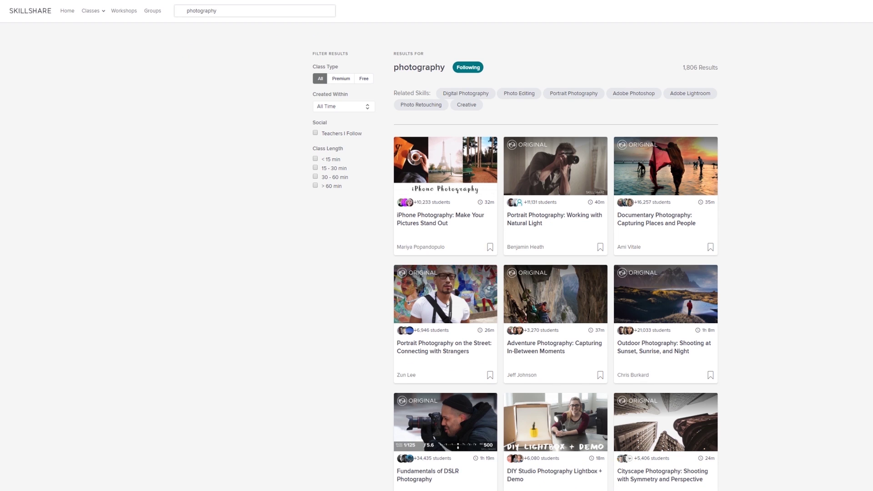
Browse the photography class search results on Skillshare
scroll(555, 273, down, 3)
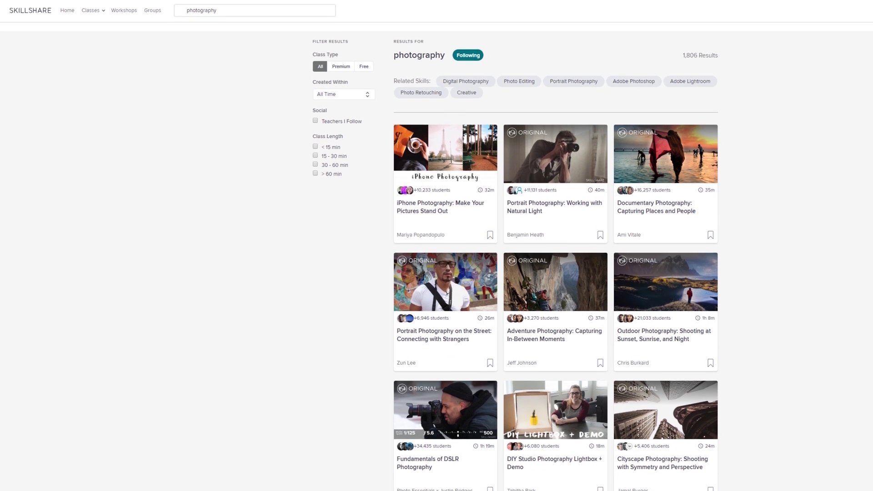
scroll(555, 273, down, 2)
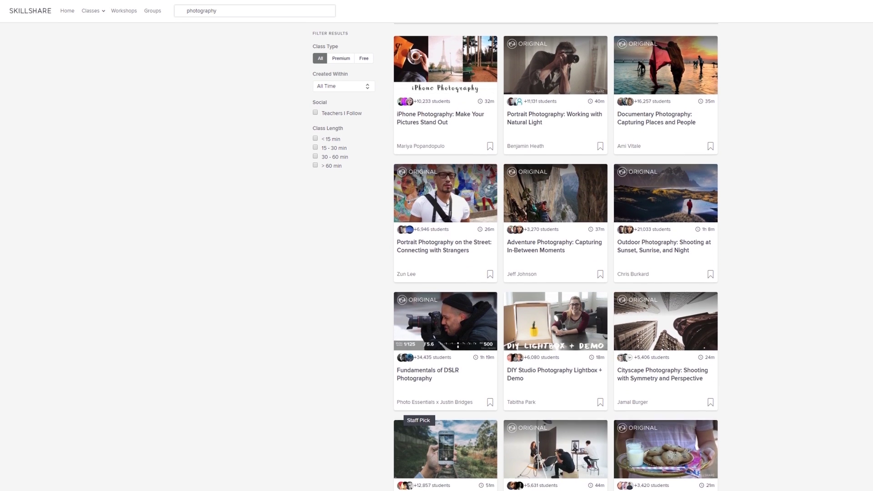
scroll(554, 273, down, 2)
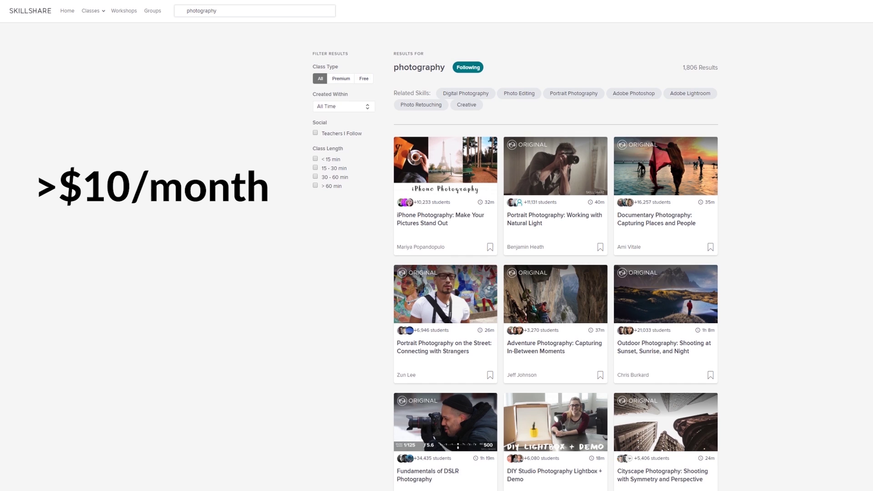
scroll(554, 273, down, 1)
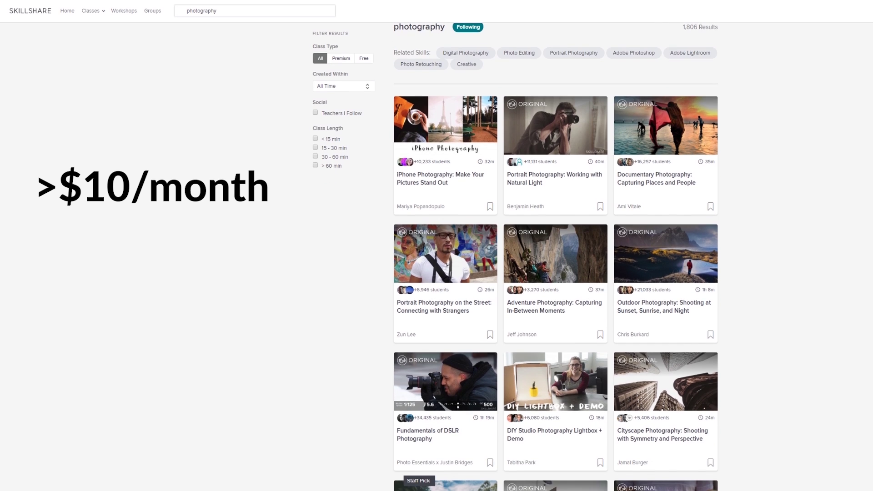
scroll(555, 273, down, 4)
scroll(555, 272, down, 4)
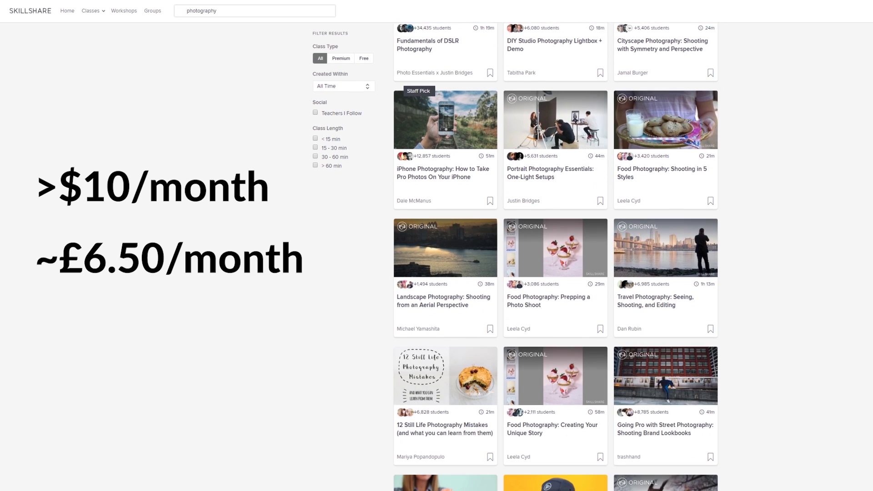
scroll(555, 272, down, 3)
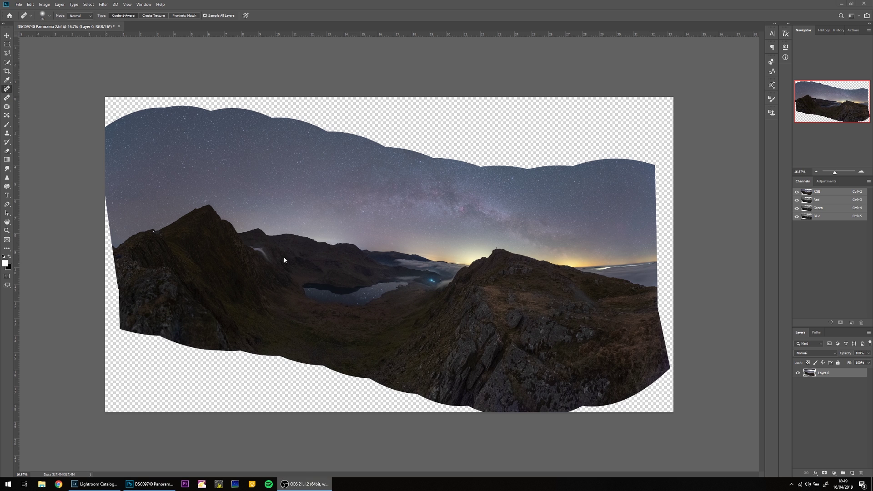
Rotate the panorama layer about 3.3° counter-clockwise with Free Transform and apply the rotation
click(749, 357)
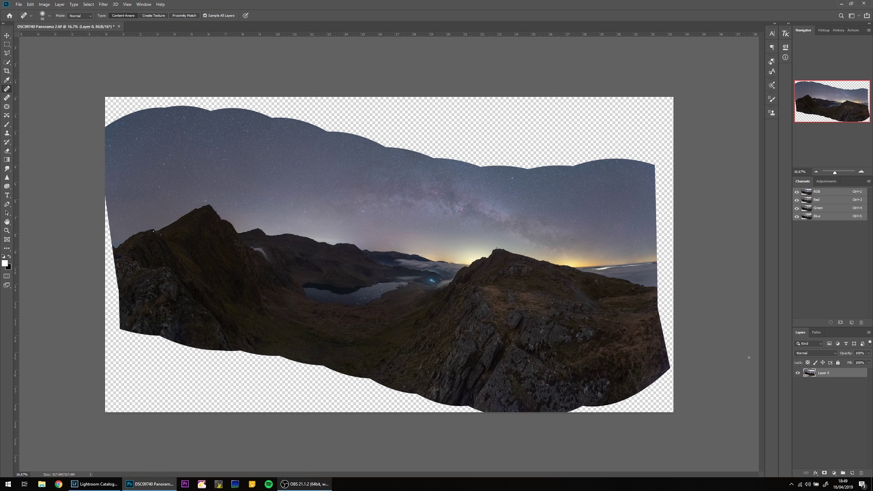
key(ctrl+t)
drag(680, 423, 688, 407)
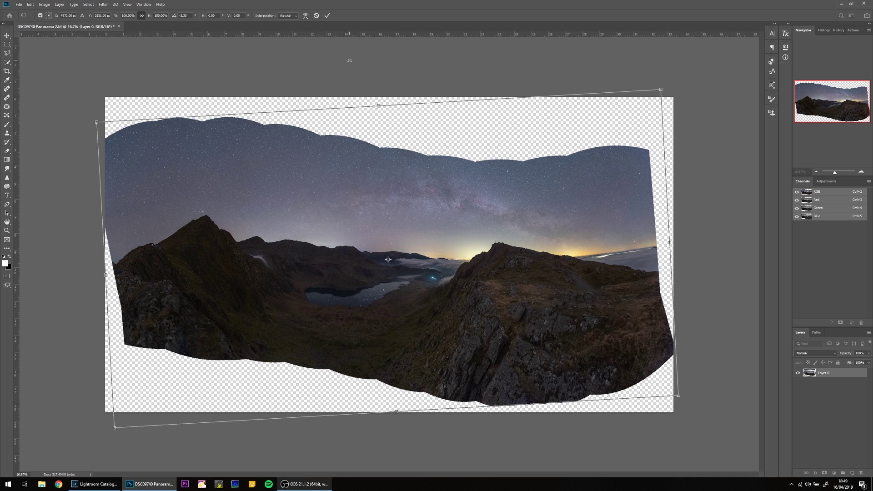
click(327, 16)
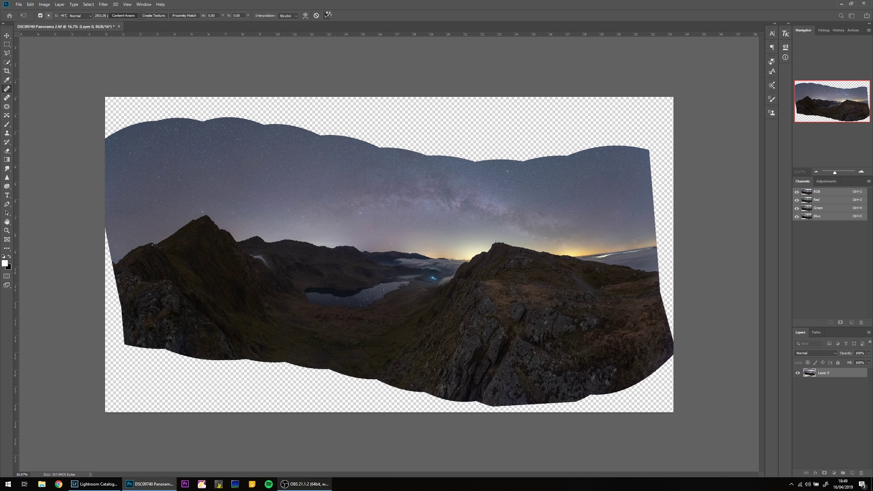
Start Puppet Warp on the panorama and place pins along the right-hand cloud horizon and on the rocky ridge beside it
click(30, 4)
click(50, 140)
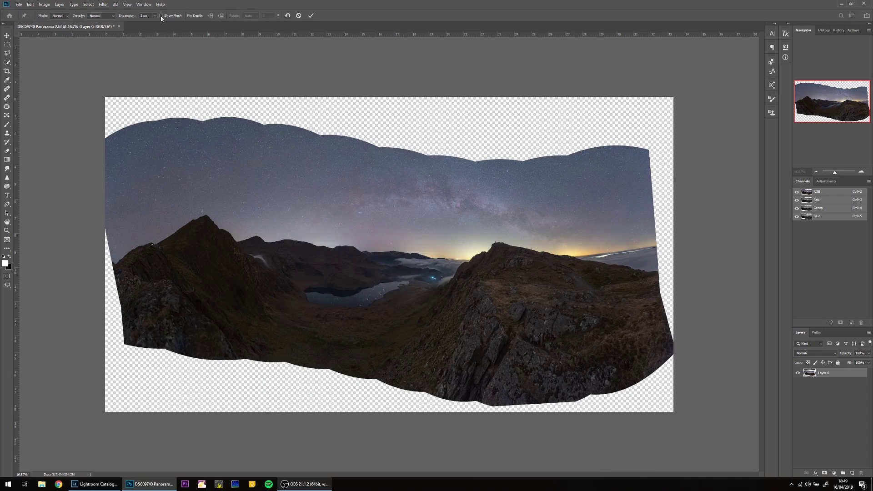
click(862, 172)
click(861, 171)
click(860, 171)
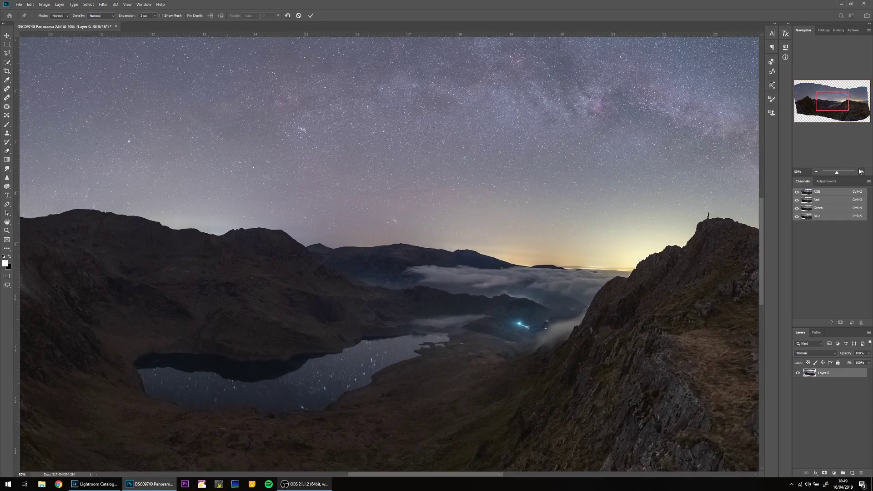
drag(831, 97, 853, 100)
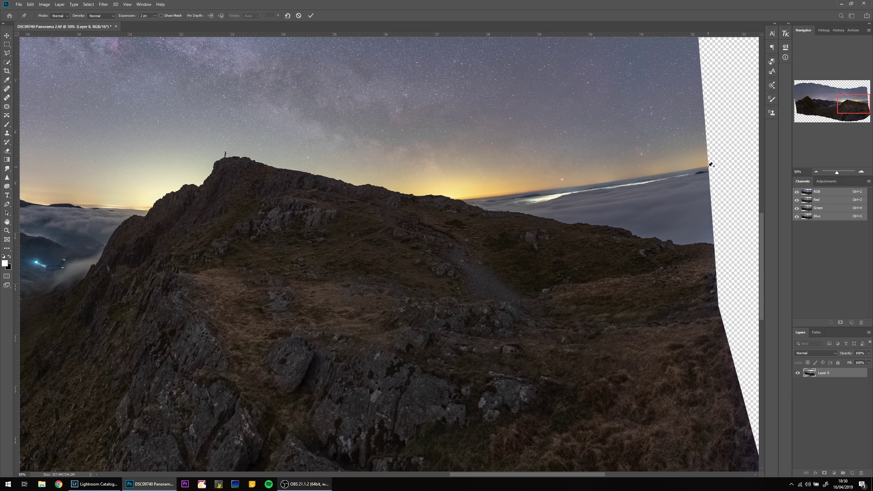
click(708, 165)
click(557, 187)
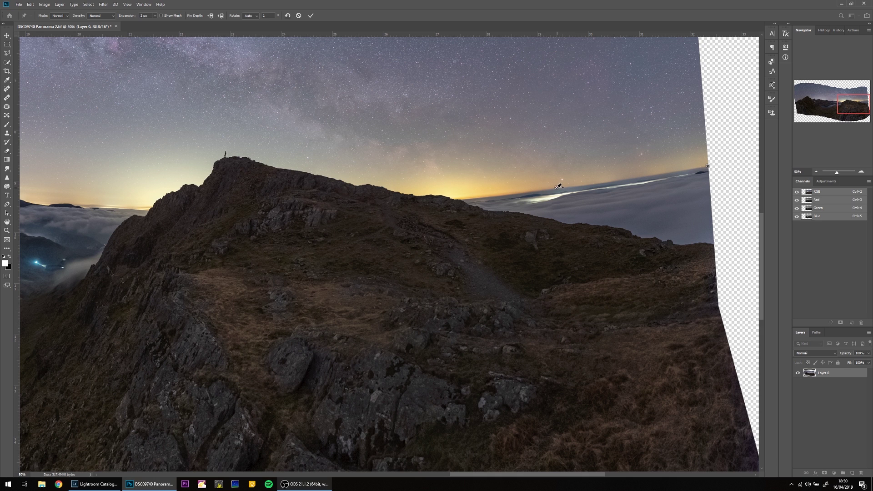
click(393, 202)
Place Puppet Warp pins from the rocky peak westward along the central horizon, the distant ridges and the left mountain to the image edge
drag(480, 478, 399, 481)
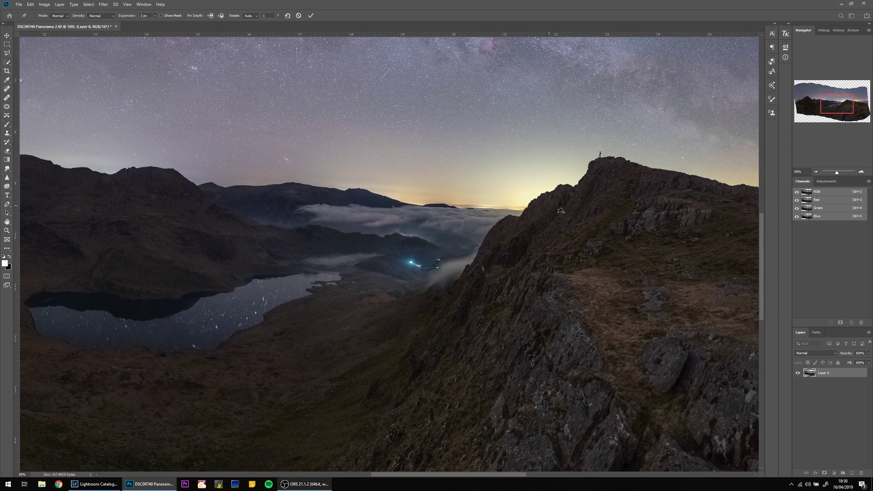
click(587, 213)
click(458, 206)
click(332, 195)
scroll(449, 408, left, 6)
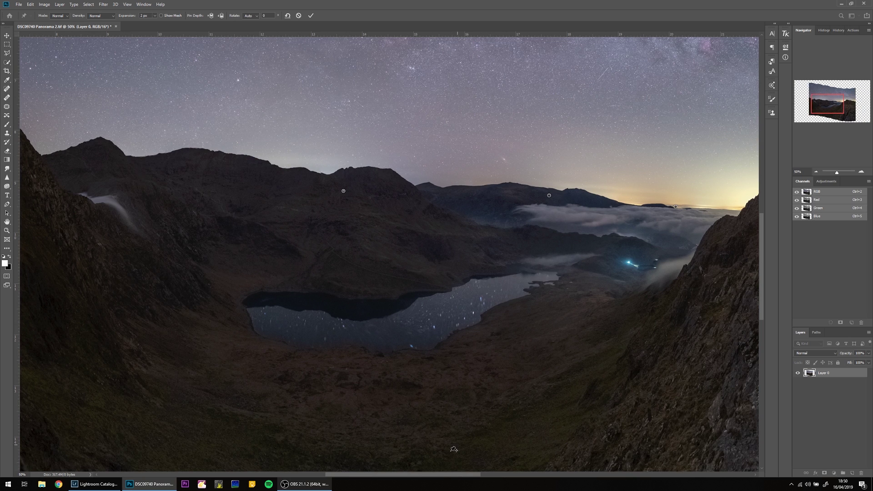
scroll(406, 477, left, 3)
scroll(406, 477, left, 6)
click(227, 172)
drag(418, 474, 343, 475)
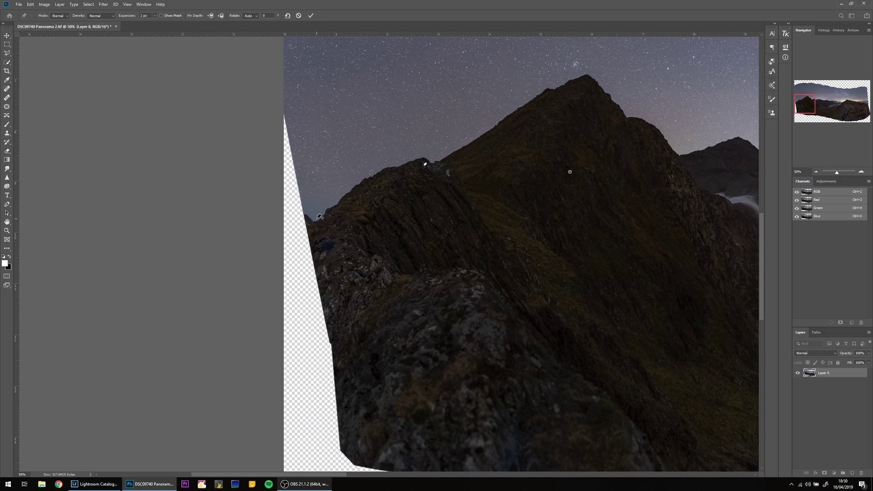
click(316, 219)
Add a horizontal guide at the horizon and pull the two pins on the right-hand cloud horizon down onto it
click(816, 172)
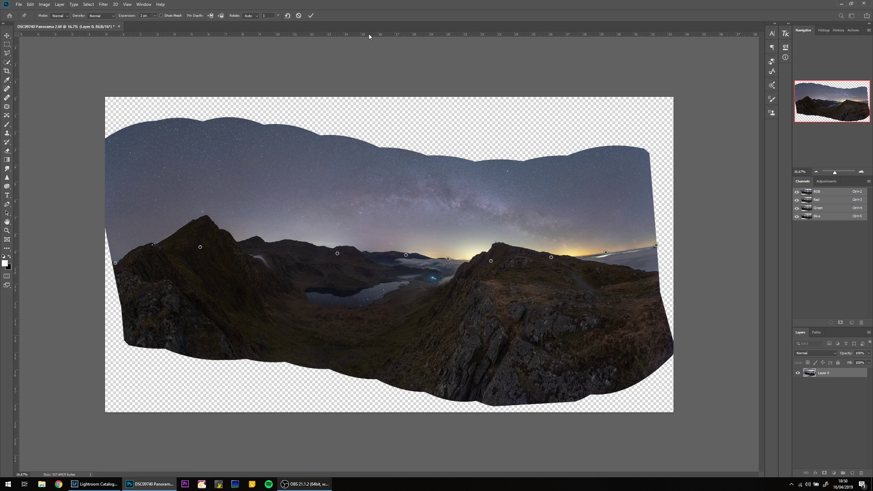
drag(369, 36, 366, 259)
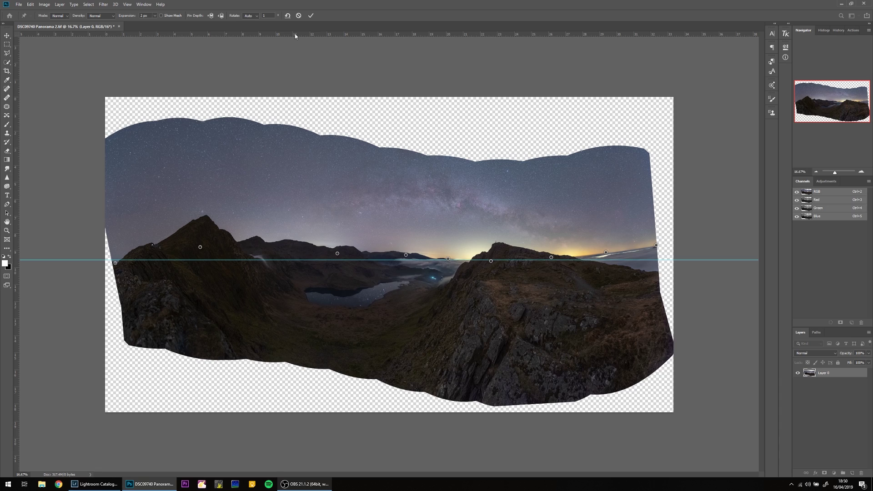
click(861, 172)
click(861, 172)
click(861, 172)
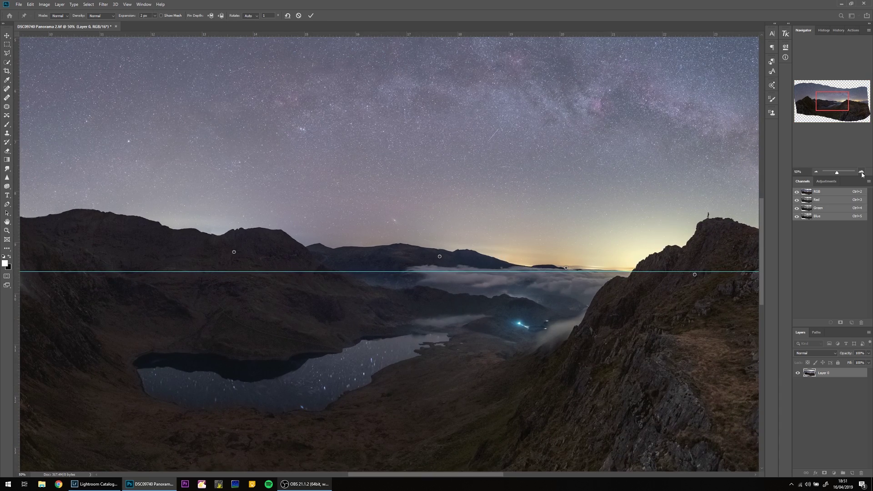
drag(829, 106, 854, 103)
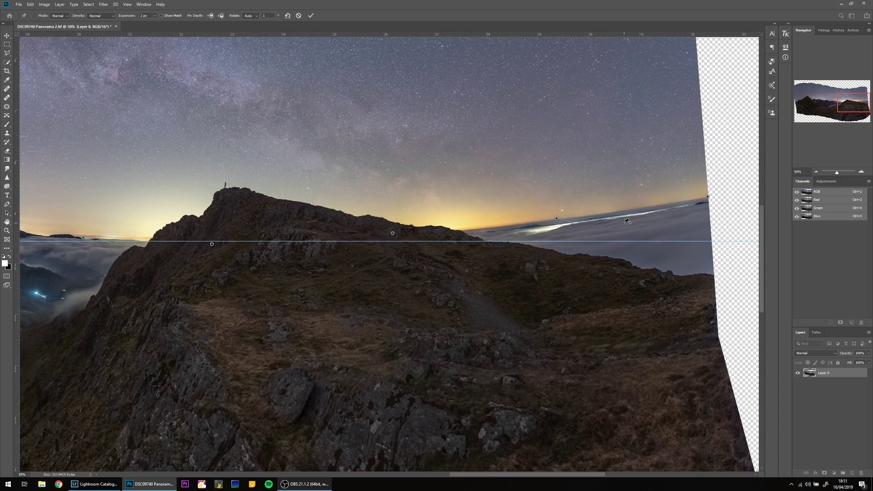
drag(556, 220, 556, 241)
drag(709, 199, 722, 241)
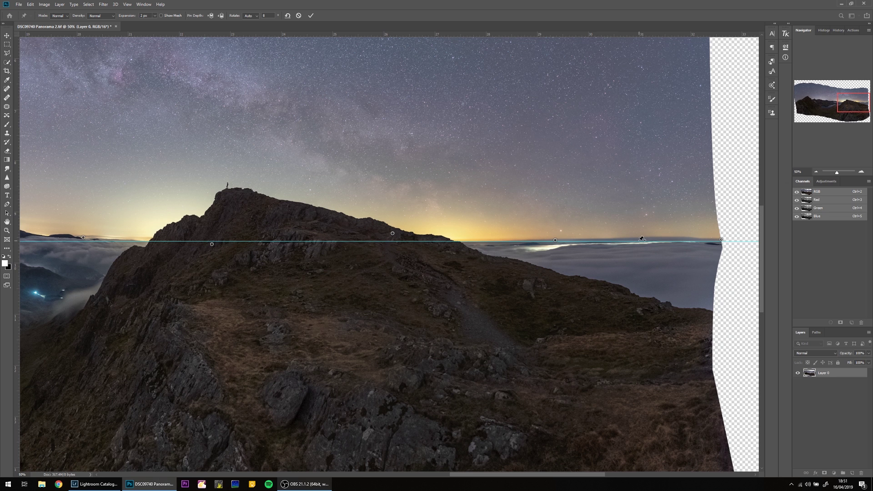
Add further pins along the right-hand cloud horizon and align them with the guide
click(638, 240)
drag(639, 243, 639, 244)
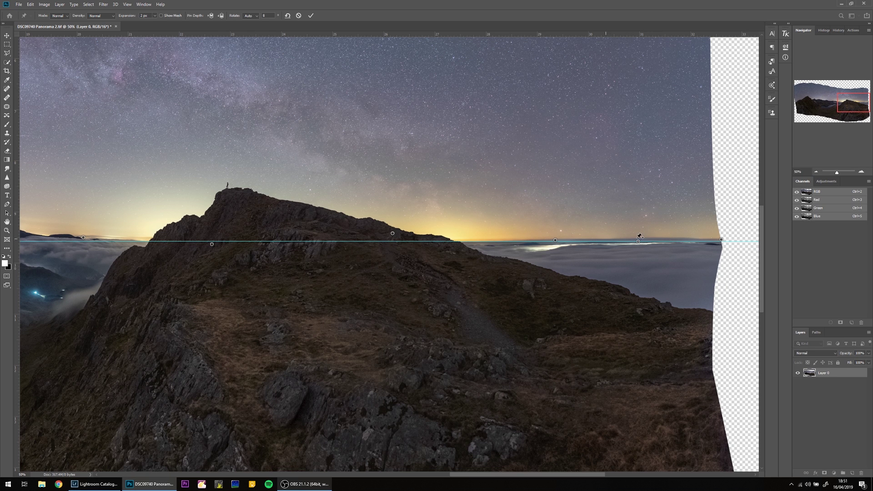
click(493, 240)
click(530, 238)
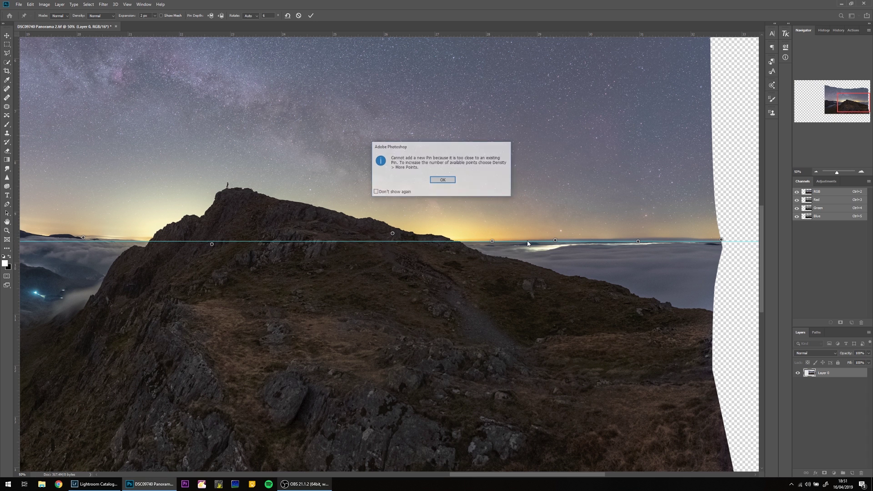
click(441, 181)
Set the Puppet Warp density to More Points and add a pin near the far right end of the horizon
click(99, 15)
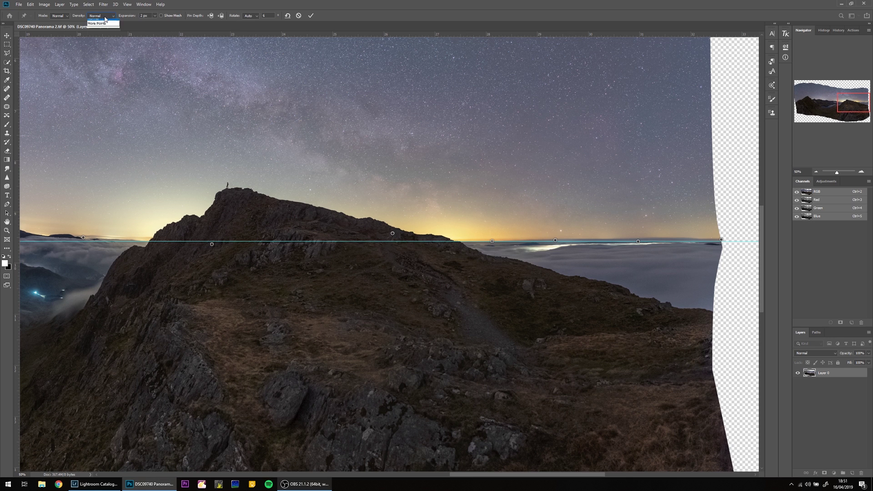
click(105, 32)
click(524, 241)
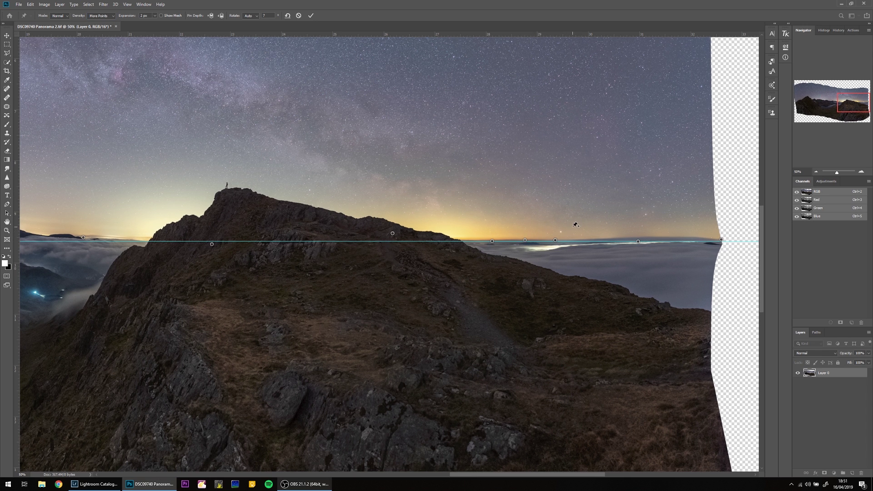
key(ctrl+z)
mouse_move(676, 240)
mouse_down()
mouse_move(637, 246)
mouse_move(684, 246)
mouse_up()
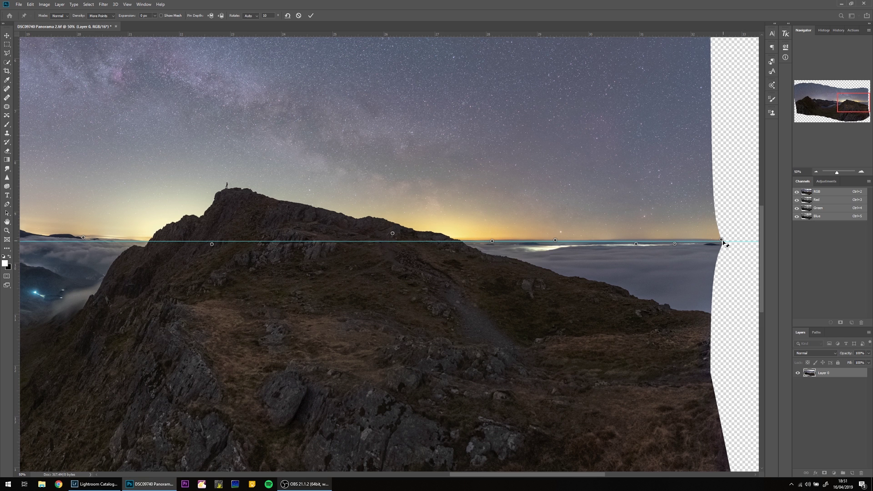
Nudge the pins on the central horizon and the distant ridges slightly down toward the guide
drag(550, 475, 477, 481)
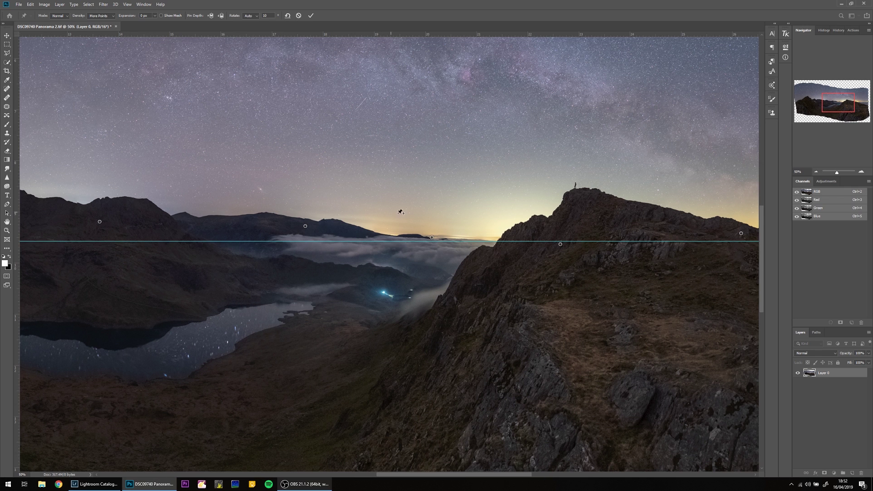
click(432, 237)
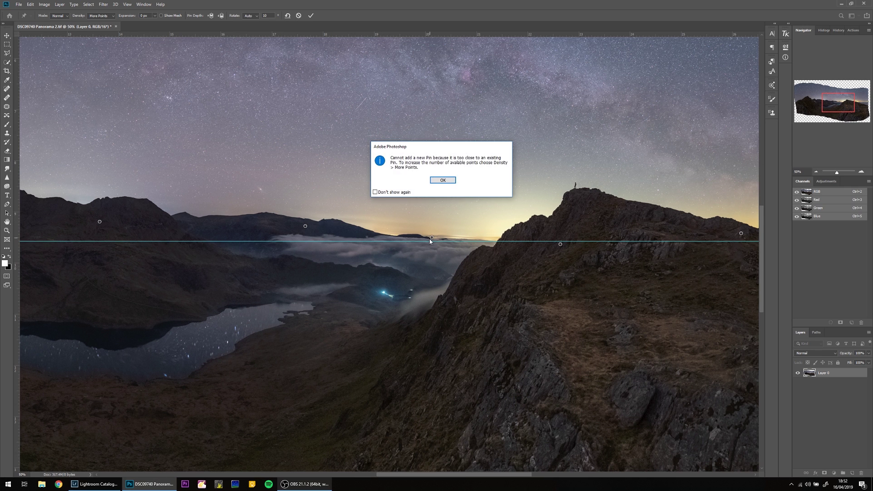
click(443, 180)
drag(432, 239, 430, 240)
drag(303, 228, 303, 229)
drag(95, 223, 96, 227)
Nudge the pin at the left image edge slightly upward and select the pin on the left mountain's face
drag(398, 478, 230, 477)
drag(241, 251, 240, 249)
click(495, 203)
click(816, 171)
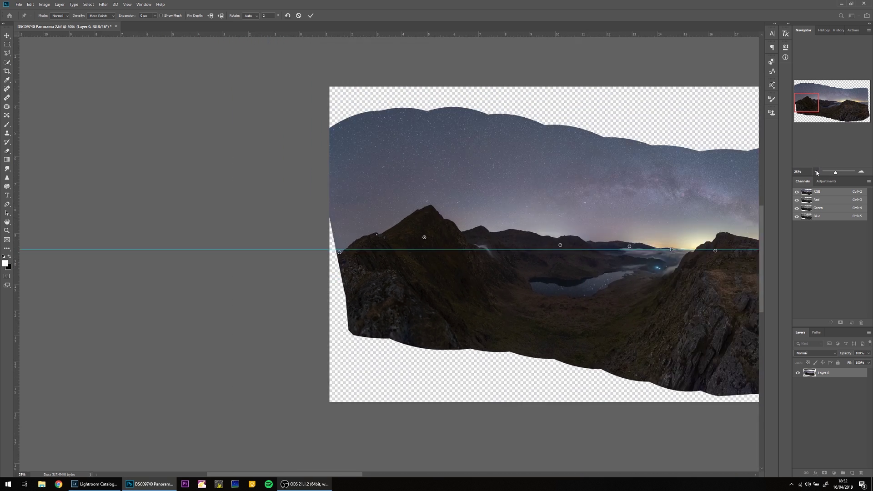
click(816, 172)
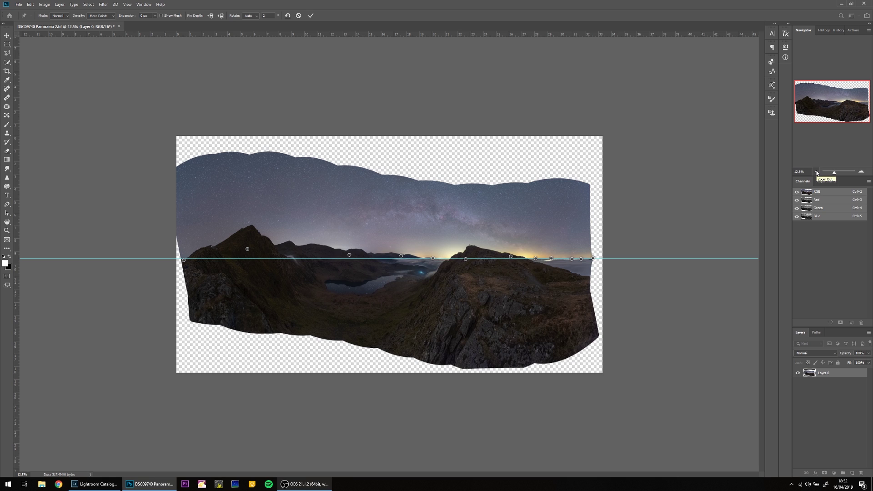
Fine-tune the pins on the central horizon beside the rocky peak to follow the guide, and apply the Puppet Warp
click(861, 171)
click(861, 171)
click(861, 171)
click(861, 172)
click(861, 171)
click(860, 171)
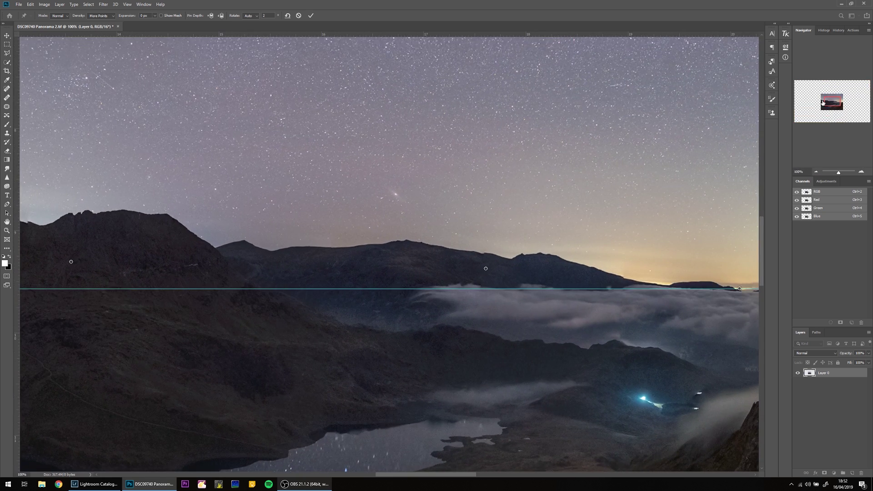
scroll(720, 122, right, 8)
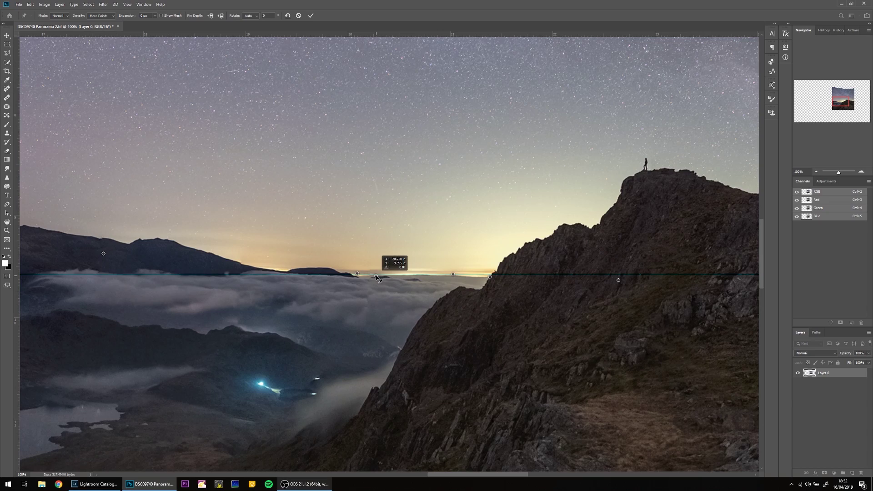
drag(490, 278, 491, 275)
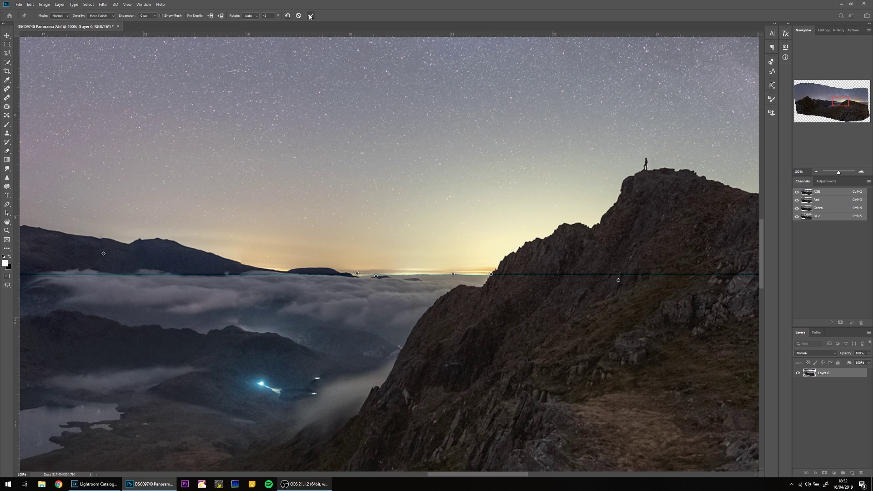
click(310, 17)
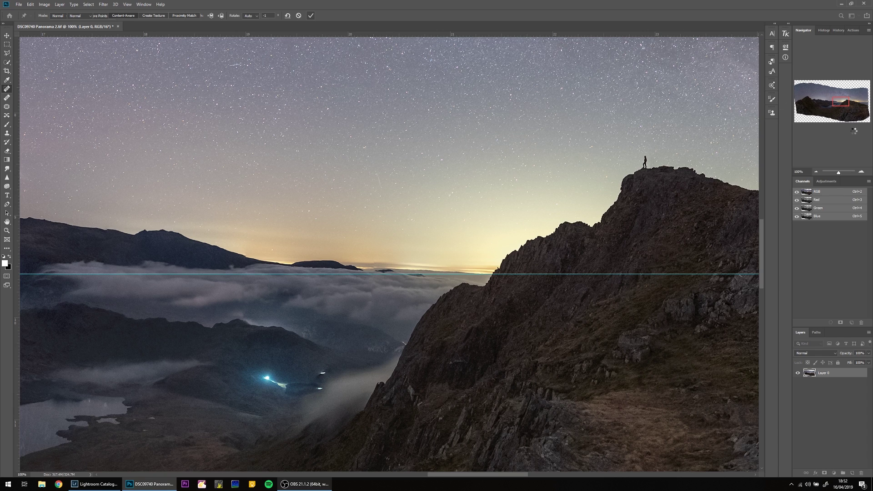
key(ctrl+minus)
key(ctrl+minus)
key(ctrl+minus)
key(ctrl+minus)
key(ctrl+minus)
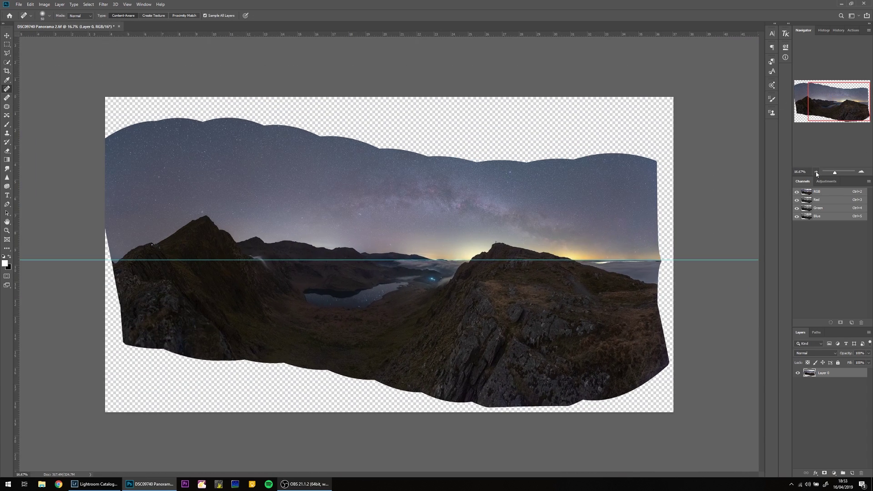
Clear the horizon guide and inspect the straightened horizon around the valley and the rocky peak
click(128, 4)
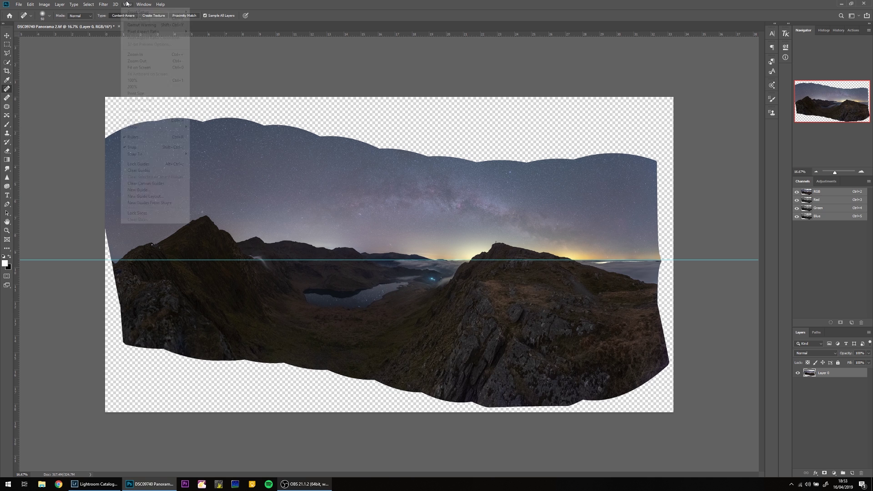
click(152, 171)
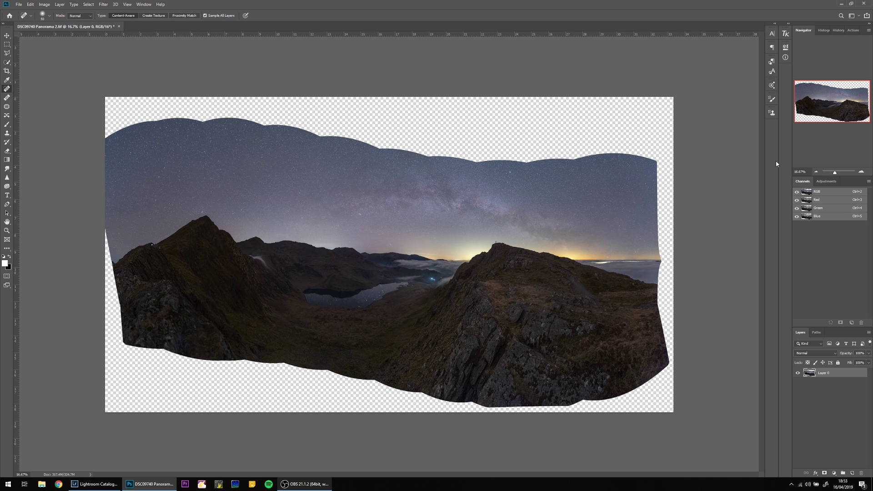
click(863, 172)
click(863, 171)
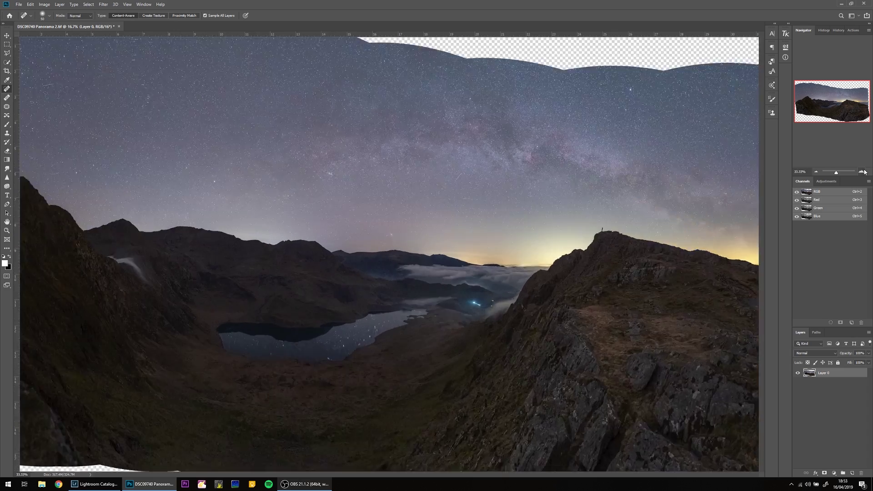
click(863, 172)
drag(849, 107, 821, 111)
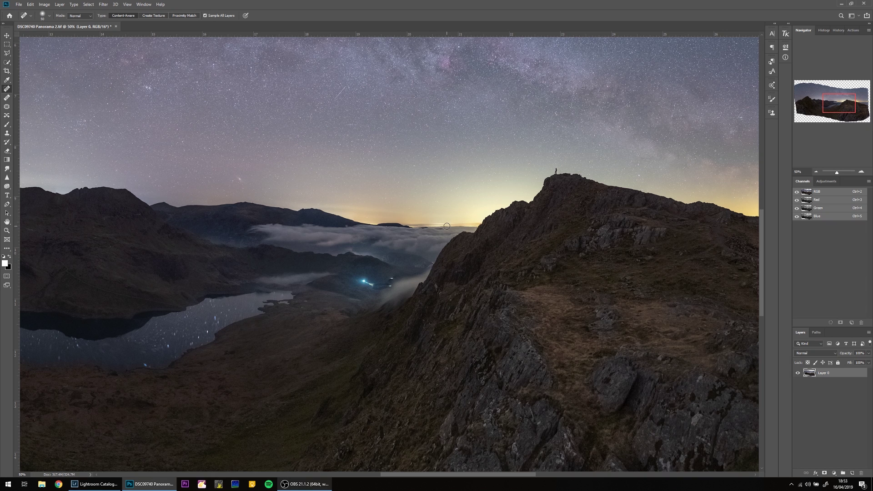
Add a new empty layer above the panorama for retouching the valley and horizon
click(861, 172)
click(861, 172)
drag(838, 104, 836, 104)
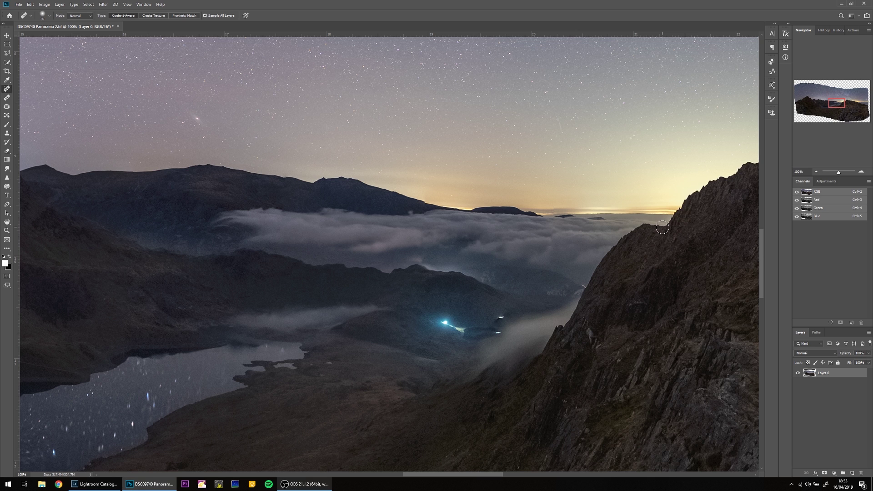
key(ctrl+shift+n)
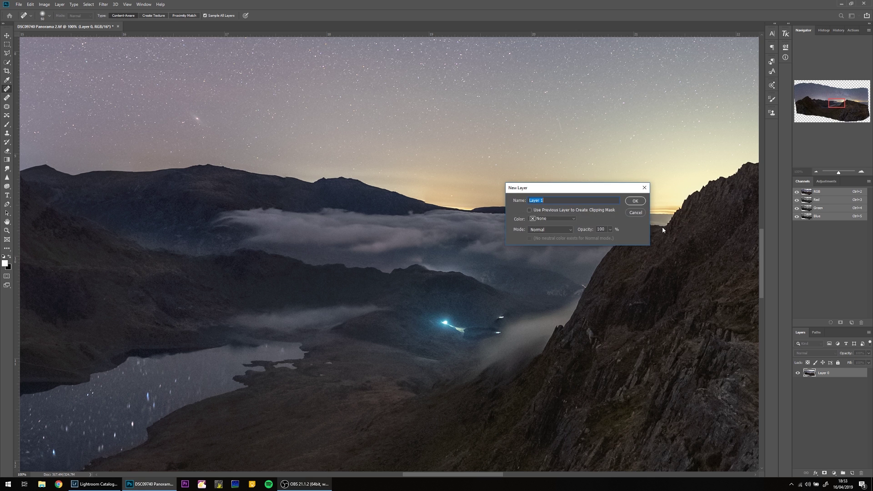
key(Return)
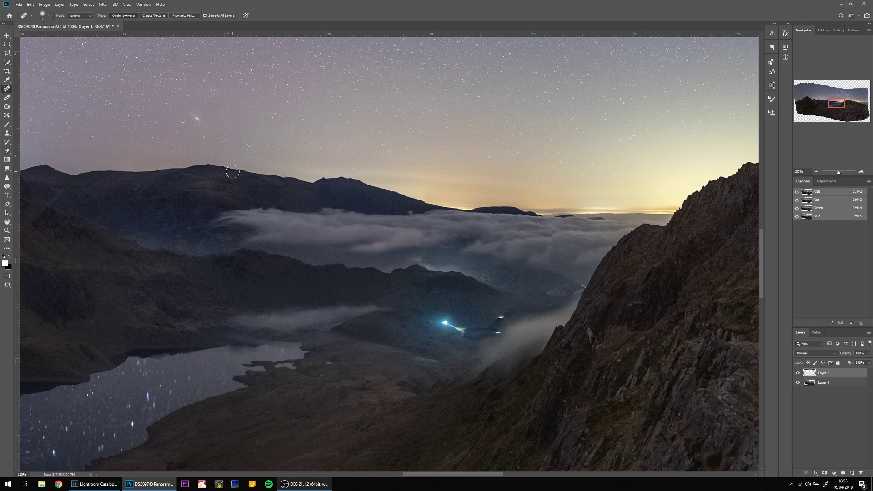
Retouch the cloud bank and the ridge edges above and below it using the Clone Stamp at 37% opacity
click(8, 133)
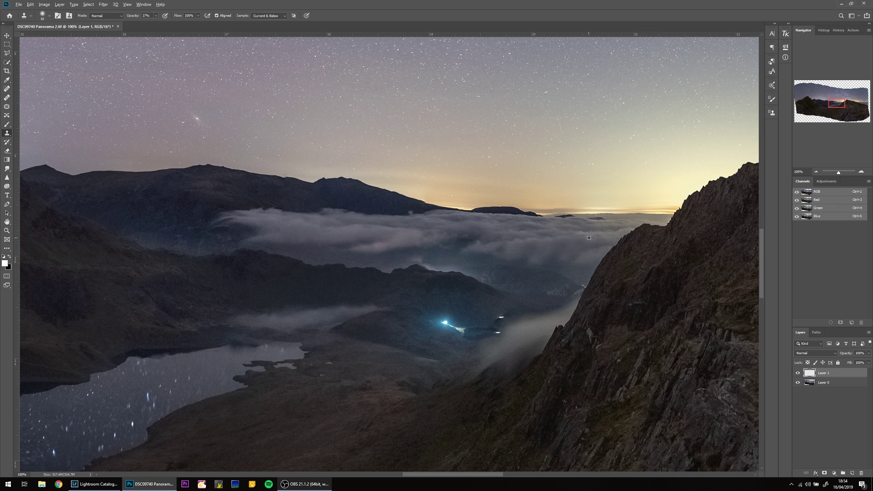
mouse_move(564, 242)
mouse_down()
mouse_move(538, 245)
mouse_move(557, 251)
mouse_move(520, 242)
mouse_up()
alt+click(380, 229)
click(448, 241)
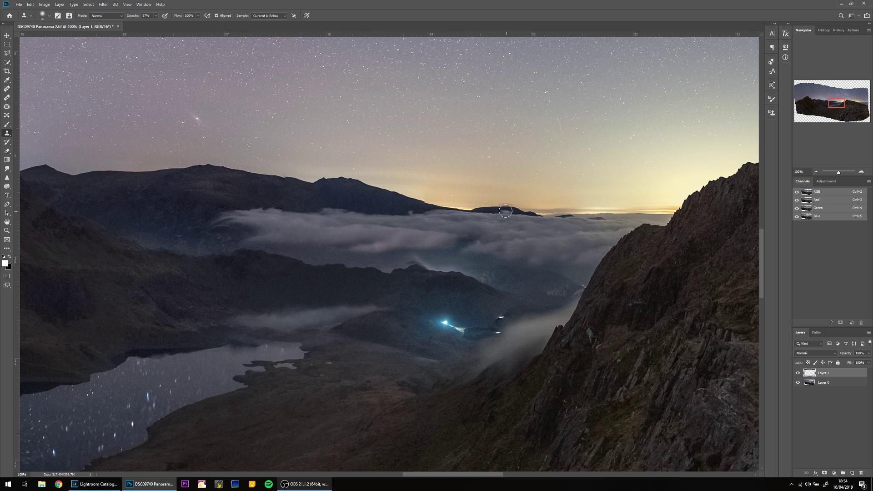
click(444, 268)
click(430, 210)
Heal the notch on the distant ridge's skyline and the small mark at the cloud's upper edge using a smaller Spot Healing Brush
click(861, 172)
click(861, 172)
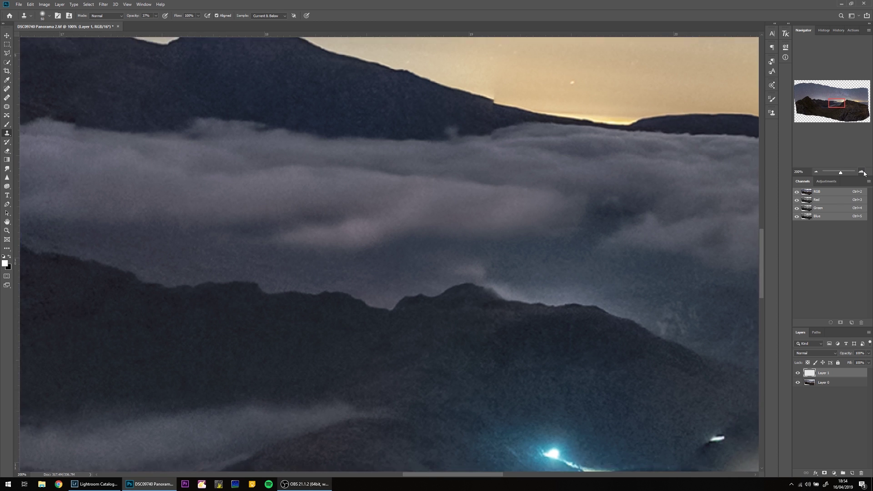
click(815, 172)
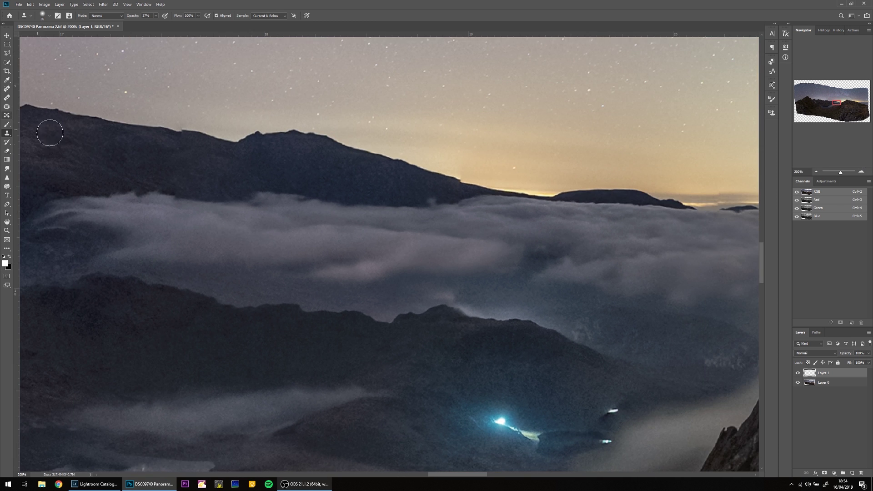
click(7, 89)
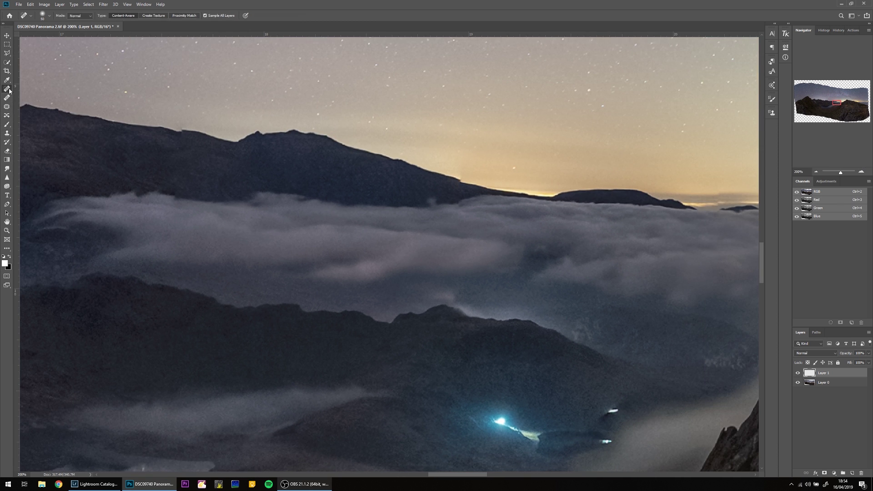
key(bracketleft)
key(bracketleft)
key(bracketleft)
drag(459, 169, 460, 176)
drag(433, 201, 447, 199)
Heal away the small bright lights beside the blue valley light, and retouch the glow along the distant horizon with the Clone Stamp
drag(595, 349, 455, 167)
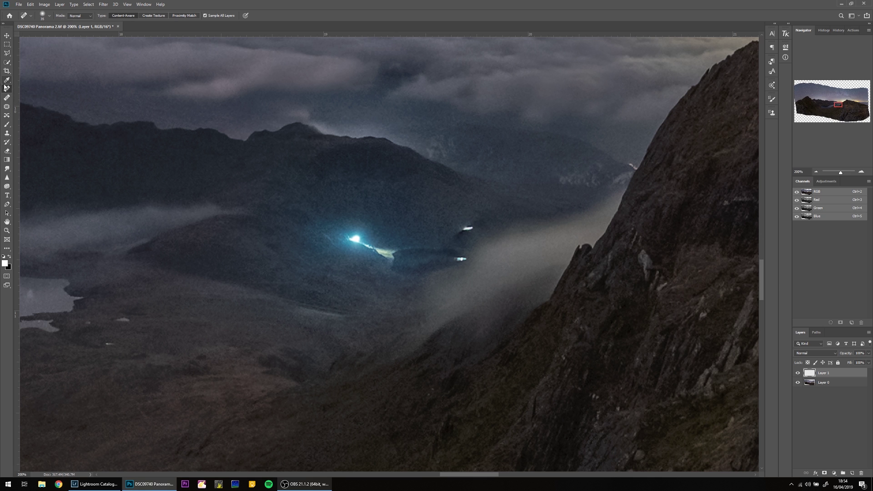
key(bracketright)
key(bracketright)
mouse_move(471, 226)
mouse_down()
mouse_move(434, 260)
mouse_move(402, 262)
mouse_up()
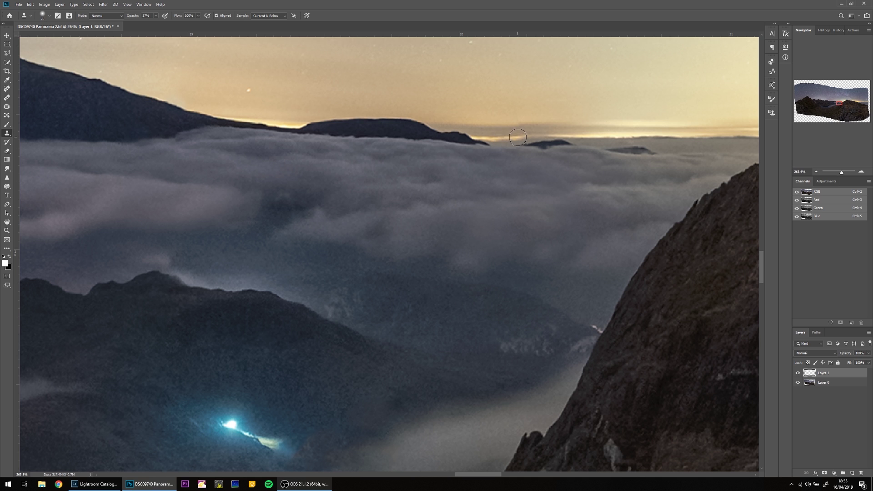
click(578, 118)
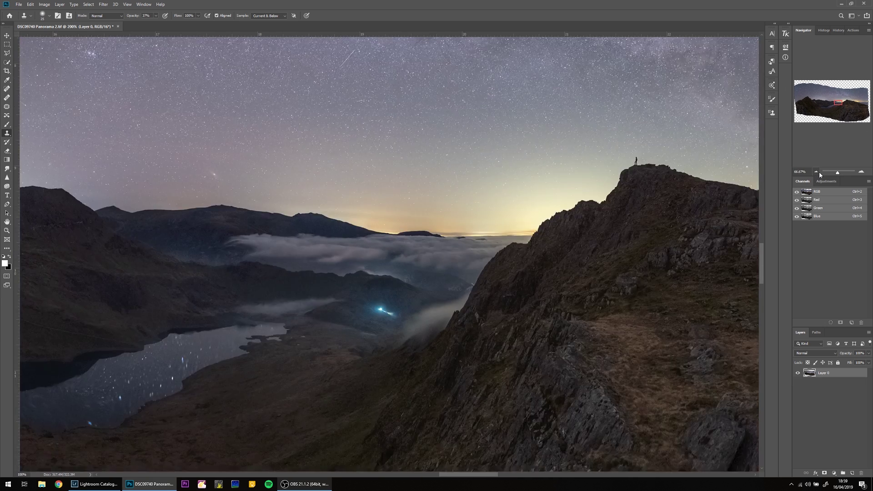
Narrow the panorama layer to about 96% width from its right side with Free Transform, keeping its height at 100%
click(819, 171)
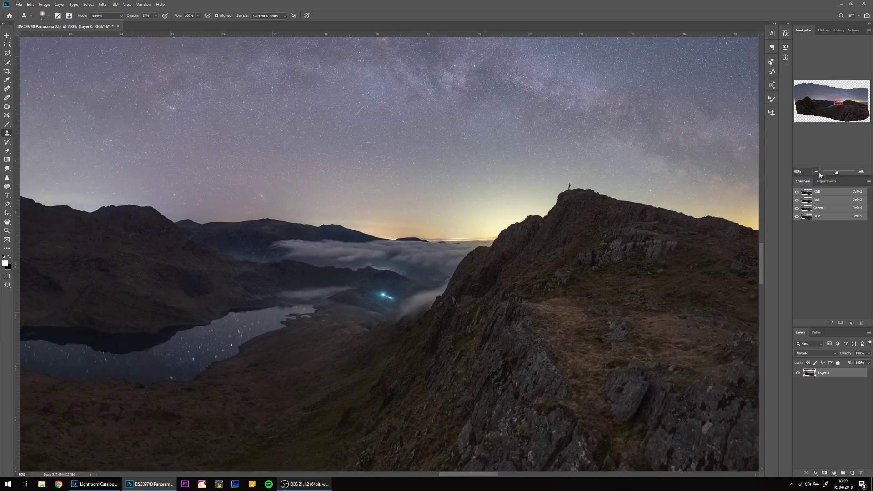
click(819, 171)
click(819, 172)
click(820, 172)
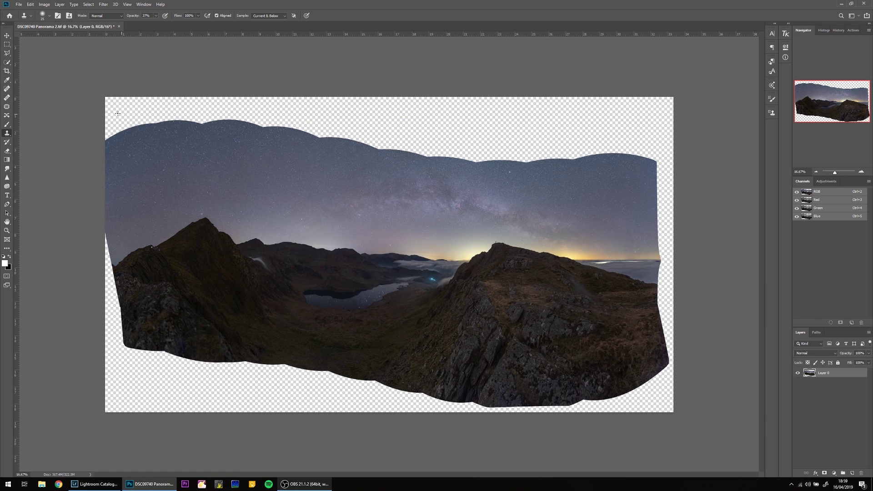
click(7, 72)
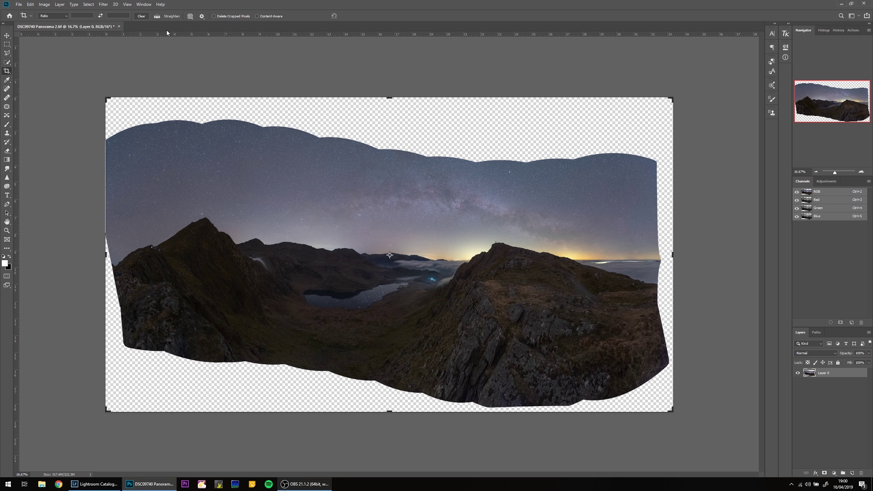
key(ctrl+t)
drag(669, 263, 649, 268)
drag(648, 268, 646, 268)
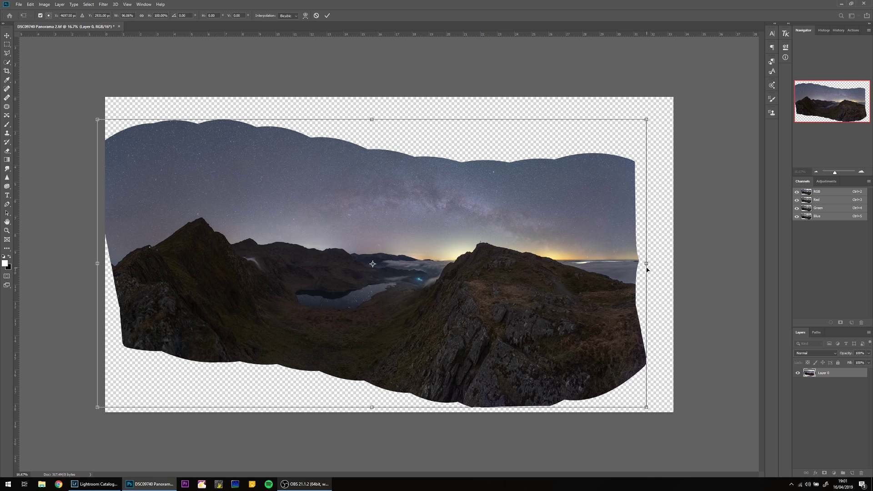
click(327, 17)
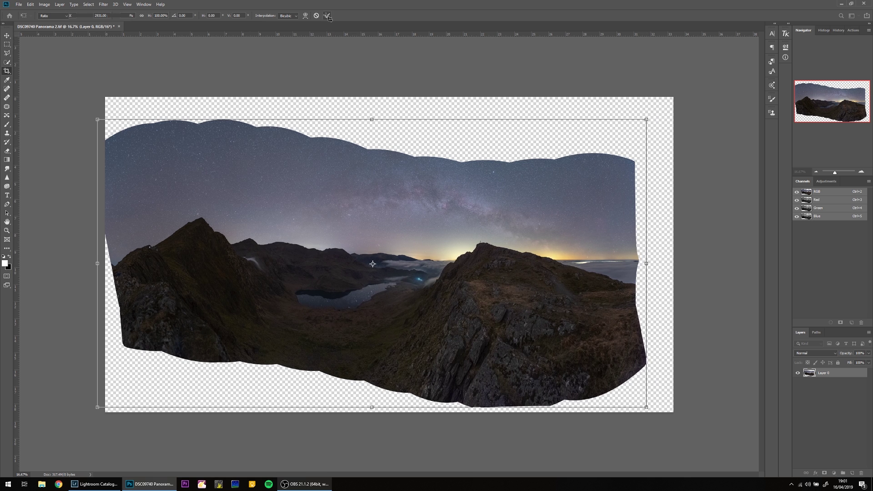
Crop the panorama inside its ragged edges to about 12 in high, keeping small gaps at the lower-left and upper edges
key(c)
drag(389, 388, 389, 363)
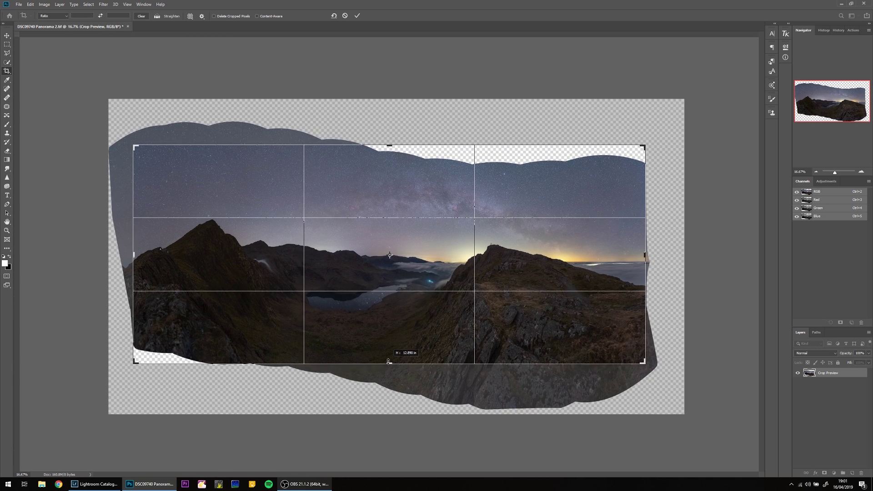
drag(390, 142, 390, 148)
drag(390, 361, 390, 359)
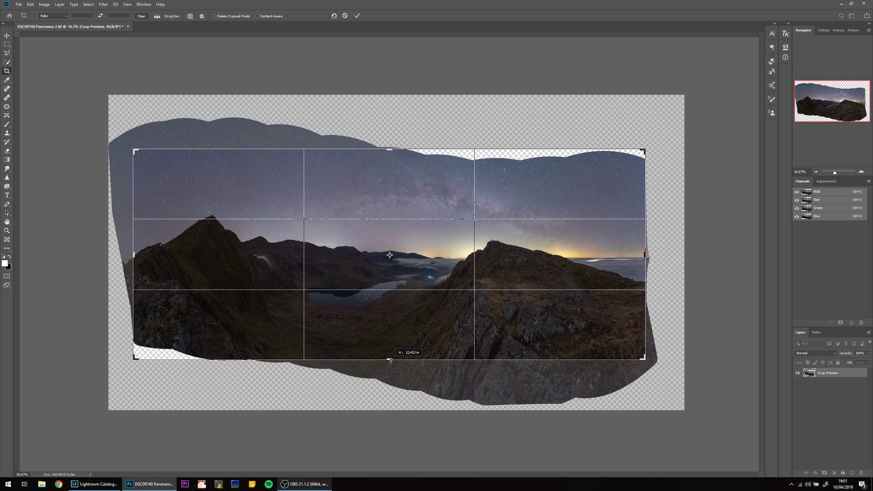
drag(389, 148, 390, 151)
click(357, 15)
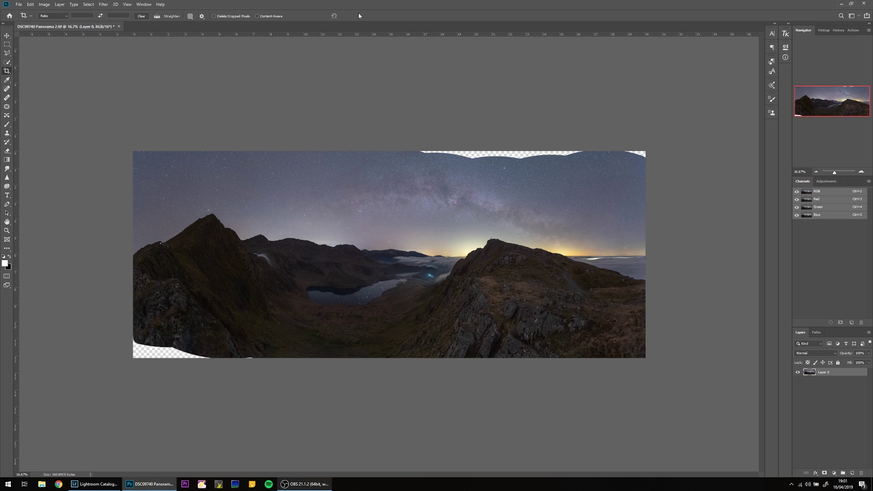
Outline the transparent gap at the panorama's lower-left corner with the Polygonal Lasso and fill it using Content-Aware Fill
click(8, 55)
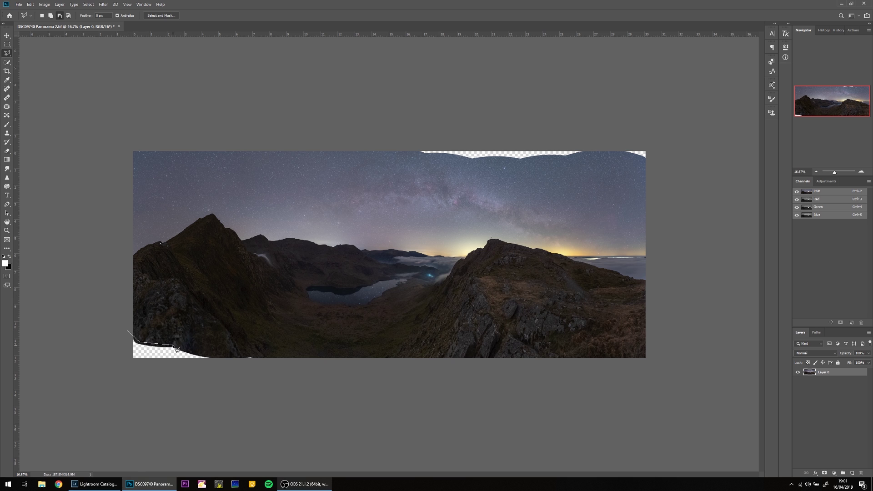
click(198, 378)
double_click(83, 374)
click(30, 4)
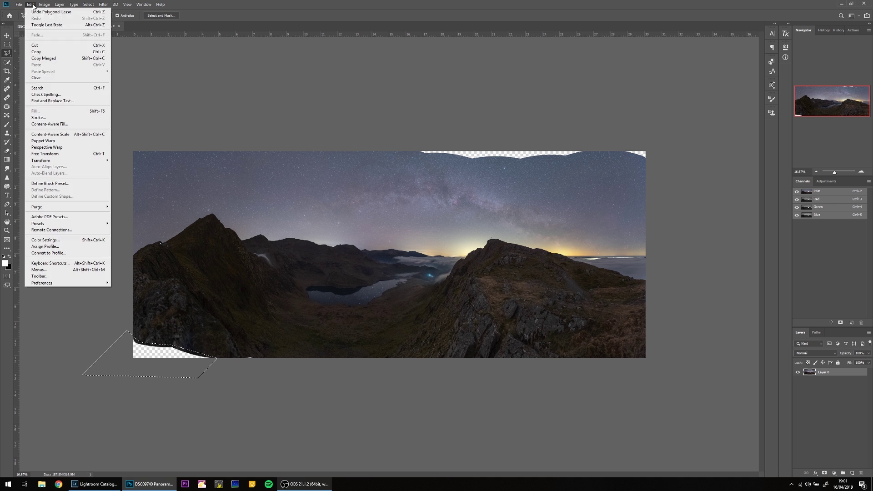
click(76, 124)
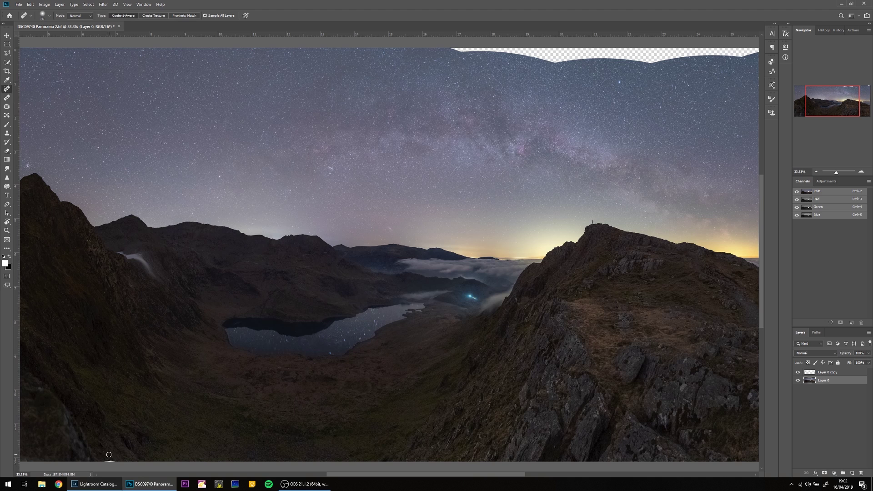
Select the transparent gaps at the panorama's upper-right corner and along its upper edge, and fill them with matching sky on Layer 0
drag(298, 400, 164, 460)
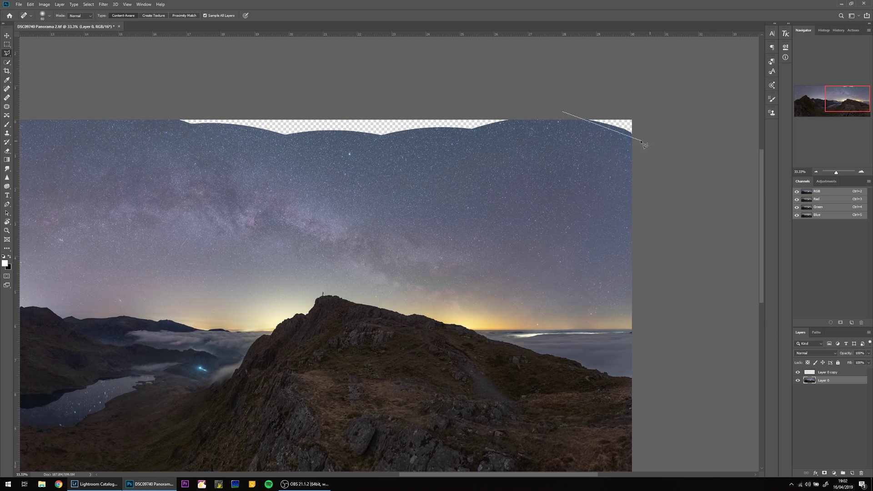
click(30, 4)
click(55, 110)
key(Return)
mouse_move(530, 116)
mouse_down()
mouse_move(466, 147)
mouse_move(280, 149)
mouse_move(174, 123)
mouse_move(156, 105)
mouse_up()
click(538, 97)
click(529, 117)
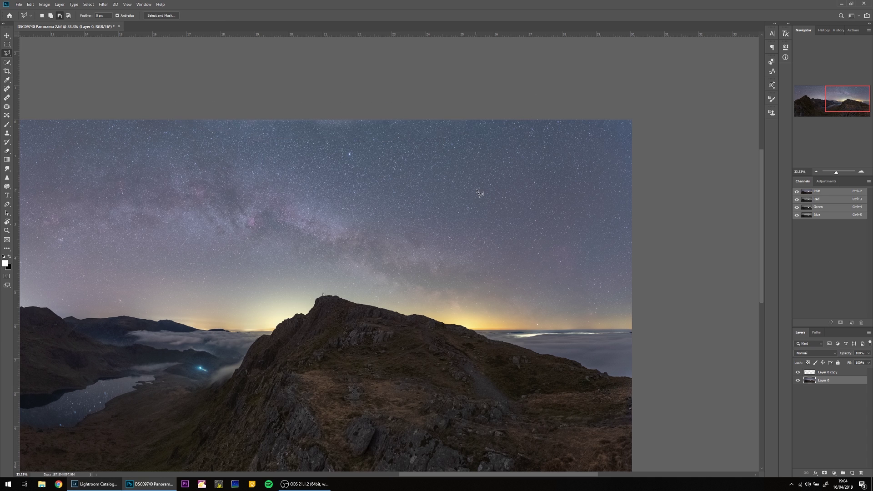
Outline the pale patch at the sky's upper edge above the rocky peak with the Polygonal Lasso
click(324, 133)
click(359, 130)
click(365, 107)
click(308, 115)
Select the Layer 0 copy layer and crop a narrow strip off the panorama's right edge
click(8, 89)
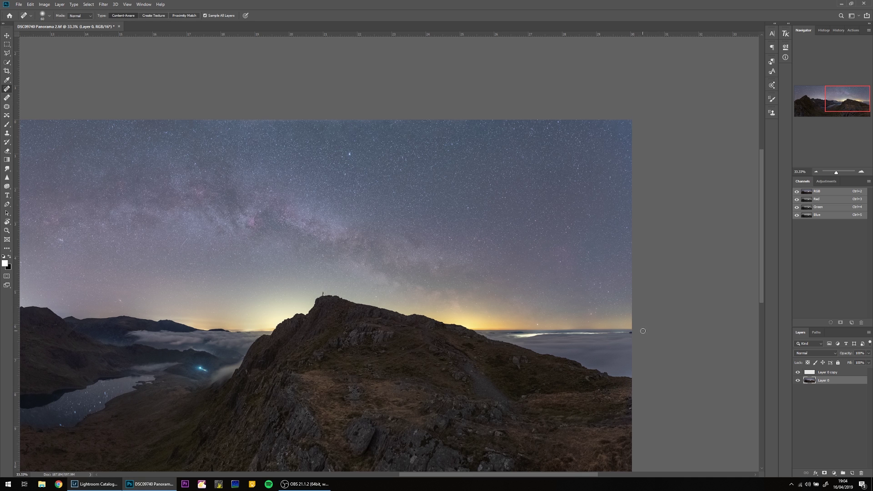
click(829, 373)
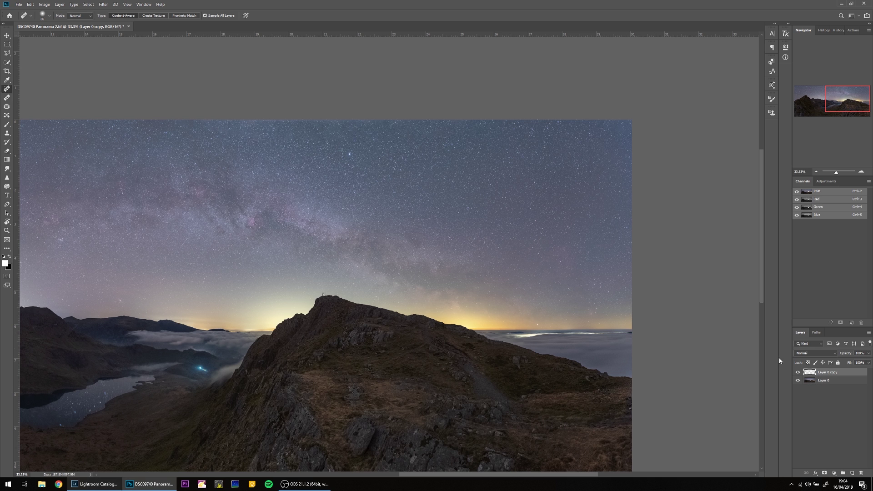
key(c)
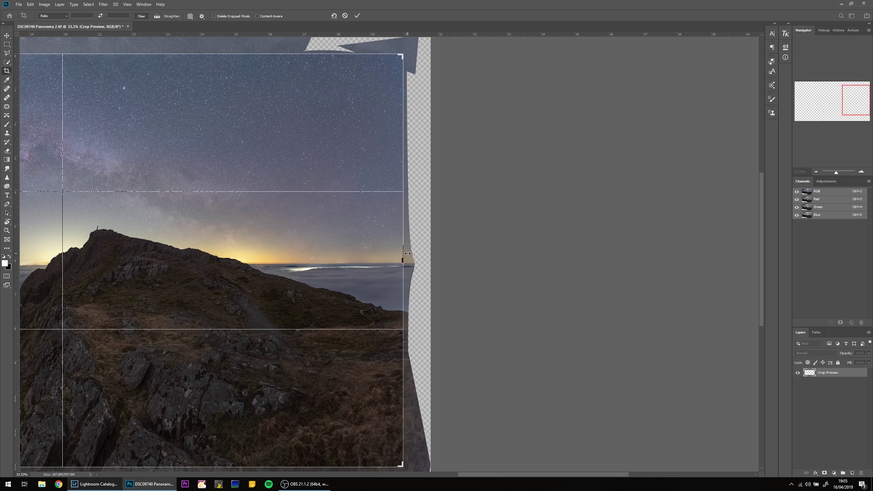
drag(404, 260, 404, 260)
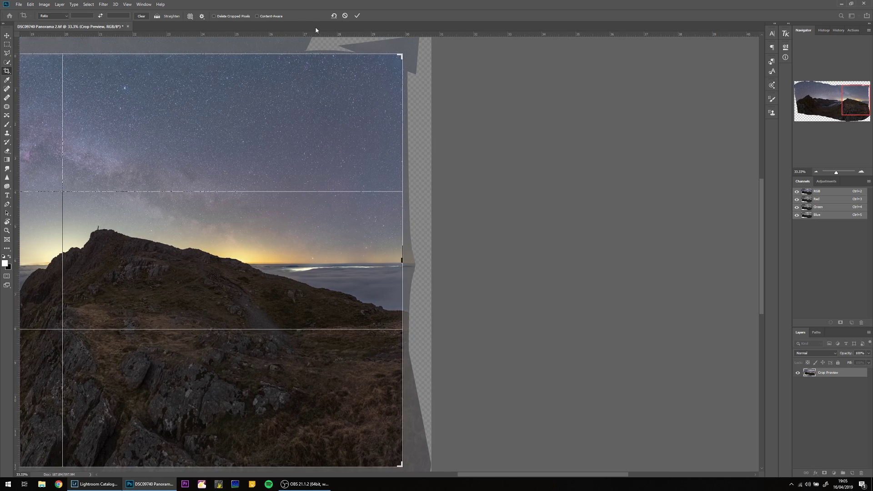
click(358, 16)
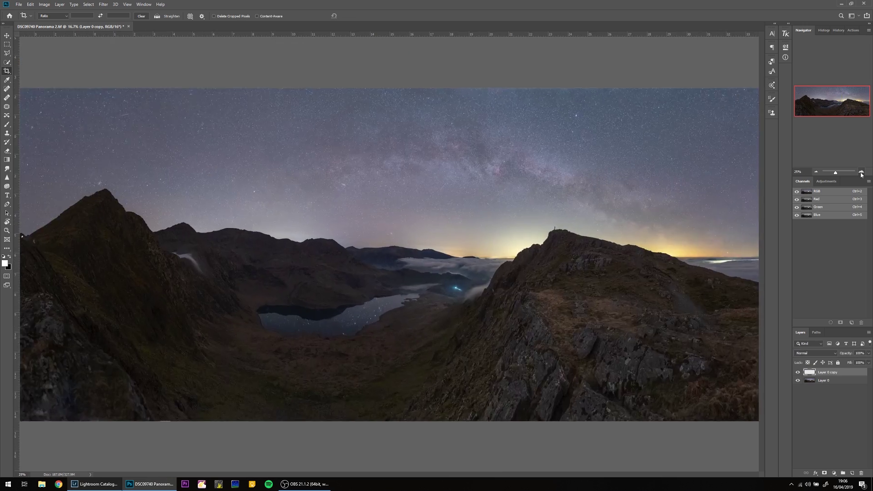
Remove the bright white light on the small rocky ridge below the pointed mountain using a smaller Spot Healing Brush
key(ctrl+plus)
drag(837, 100, 797, 98)
key(j)
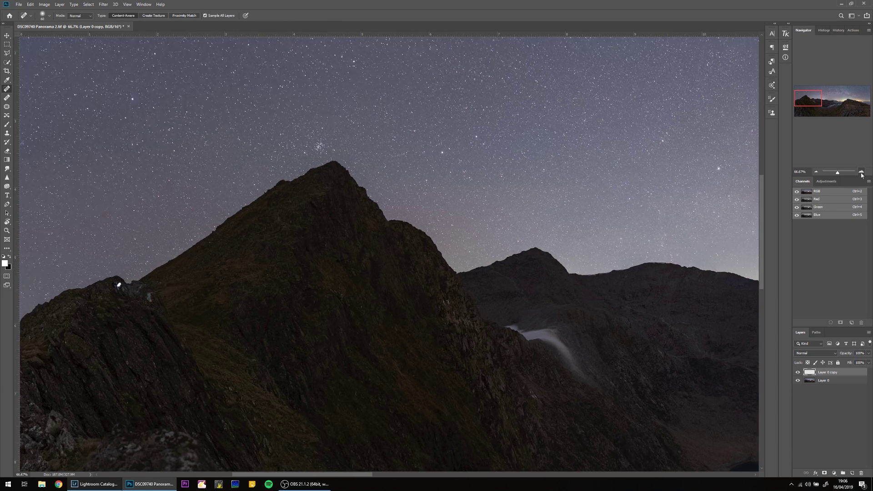
key(ctrl+plus)
key(ctrl+plus)
key(ctrl+plus)
drag(808, 97, 796, 101)
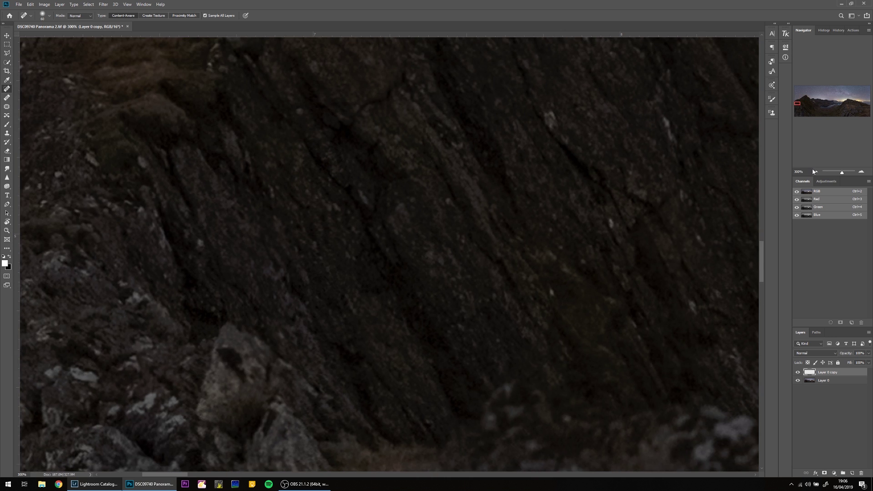
click(815, 171)
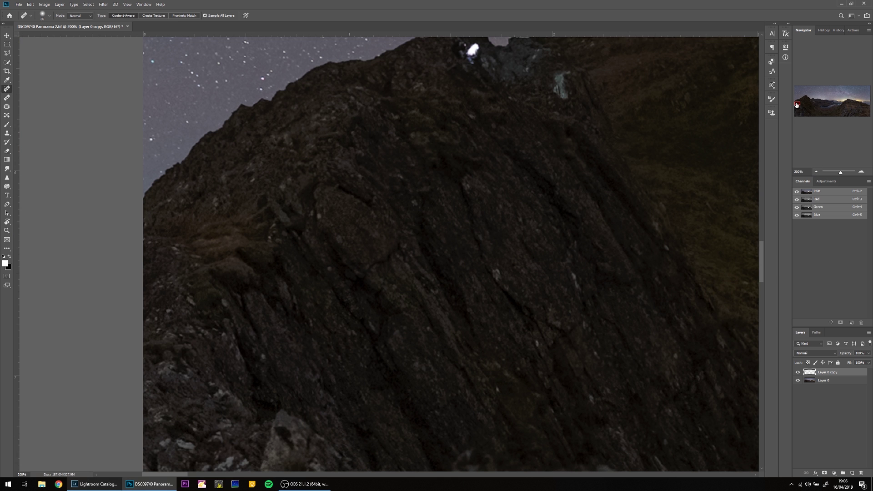
drag(797, 106, 798, 100)
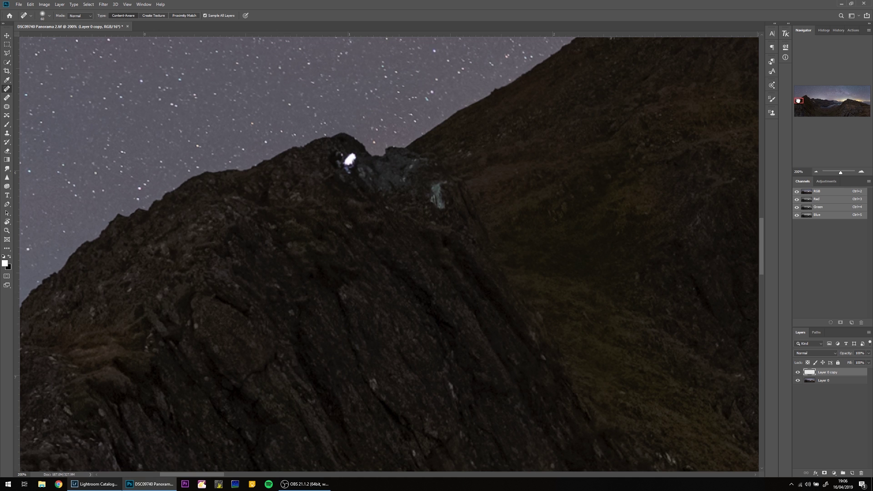
drag(379, 167, 380, 220)
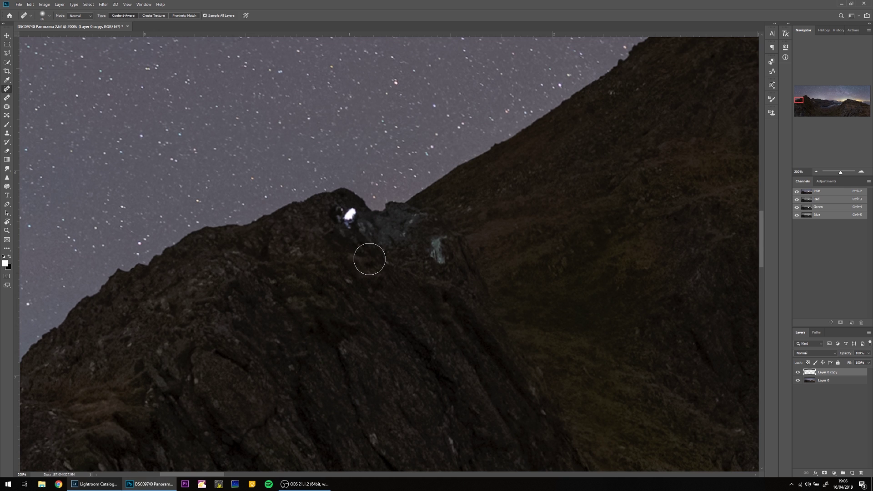
scroll(370, 260, up, 3)
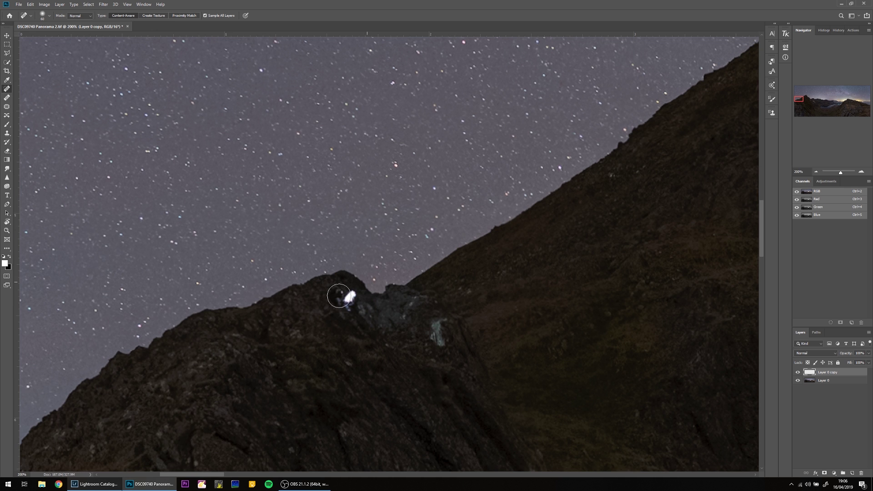
key(bracketleft)
key(bracketleft)
key(bracketleft)
mouse_move(345, 292)
mouse_down()
mouse_move(347, 310)
mouse_move(352, 296)
mouse_move(360, 309)
mouse_move(340, 299)
mouse_move(346, 311)
mouse_move(350, 294)
mouse_move(353, 306)
mouse_move(343, 302)
mouse_move(363, 328)
mouse_up()
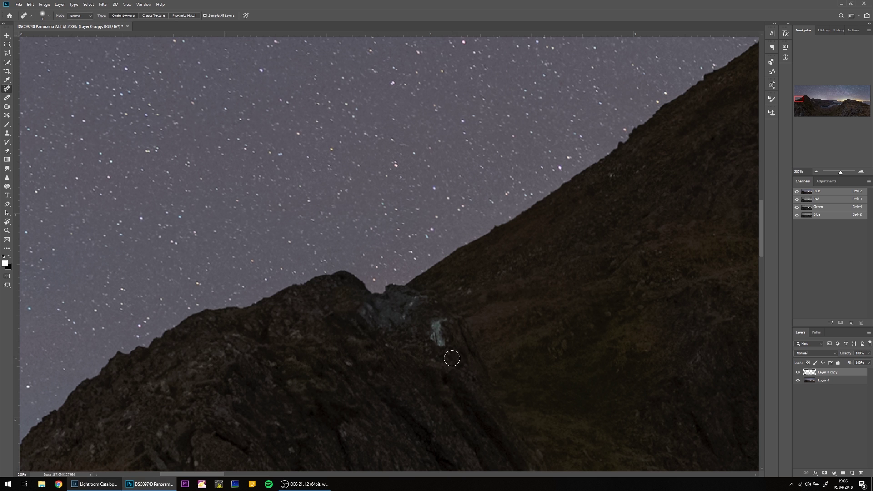
Heal the pale lit rock patches on the slope beside the small ridge's notch
mouse_move(439, 329)
mouse_down()
mouse_move(438, 351)
mouse_move(446, 326)
mouse_move(435, 346)
mouse_up()
drag(413, 303, 408, 320)
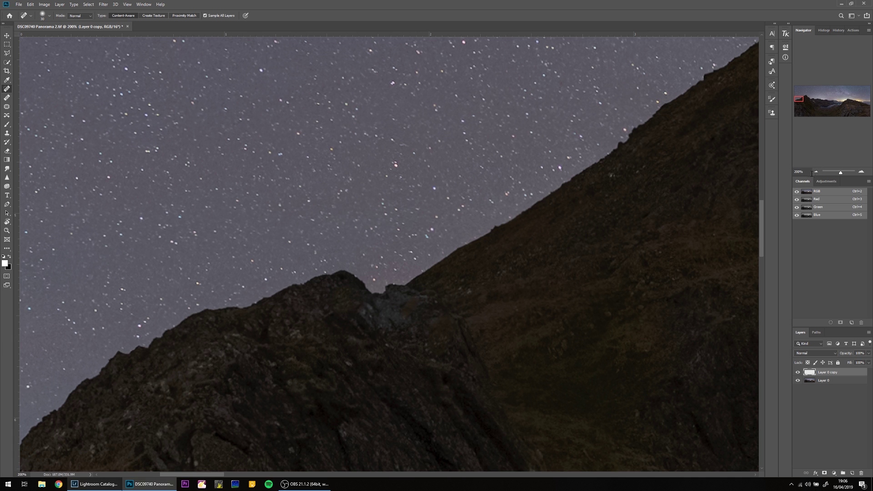
click(815, 171)
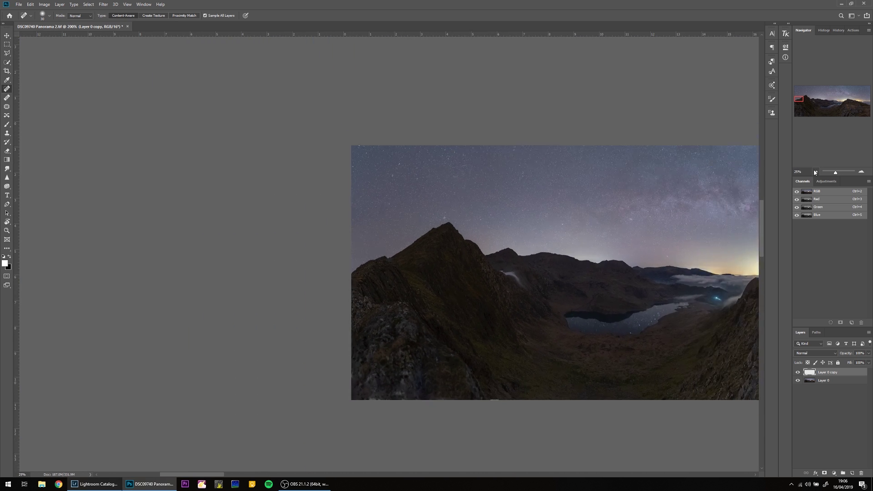
click(815, 172)
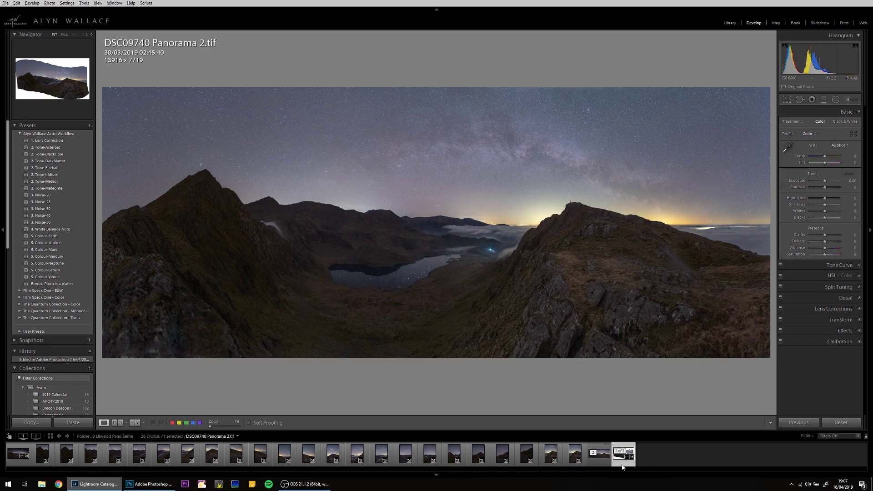
Select DSC09740 Panorama 2-Edit-2.tif in Lightroom and apply the 5. Colour-Earth preset to it
key(Left)
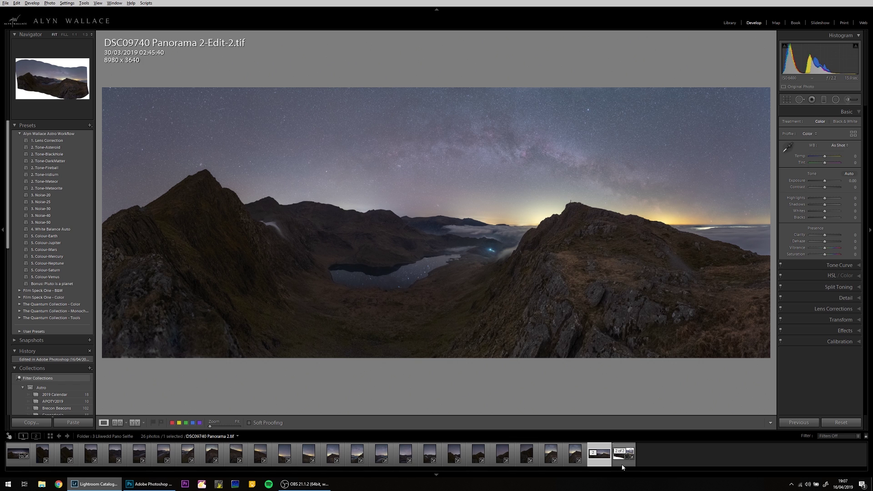
click(50, 236)
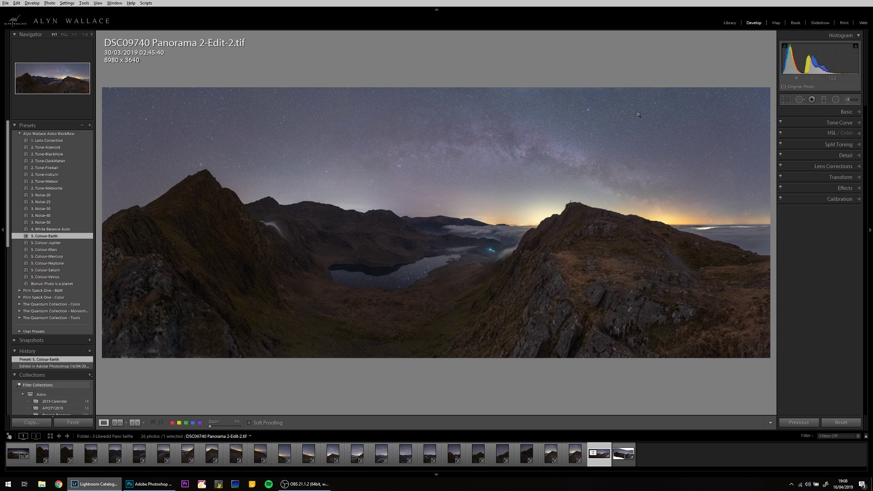
Add a slightly tilted graduated filter with the AW-Darken-Sky effect, fading from the mid sky down to the horizon
click(821, 101)
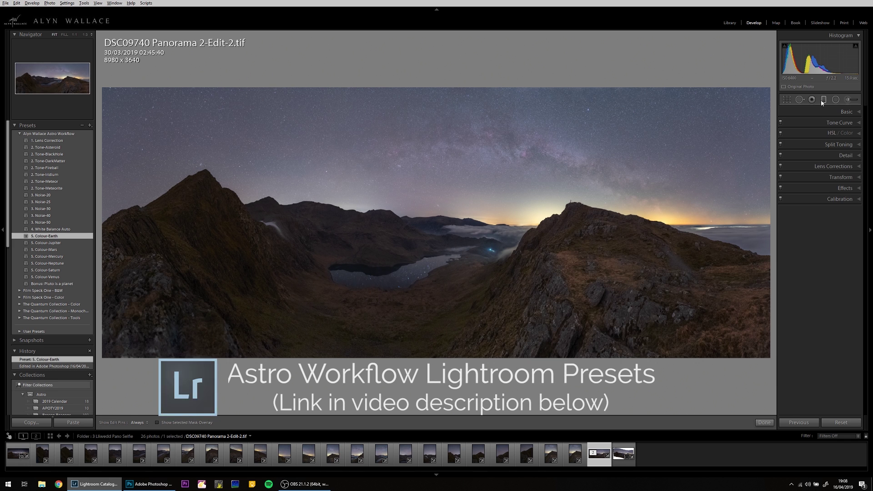
click(830, 123)
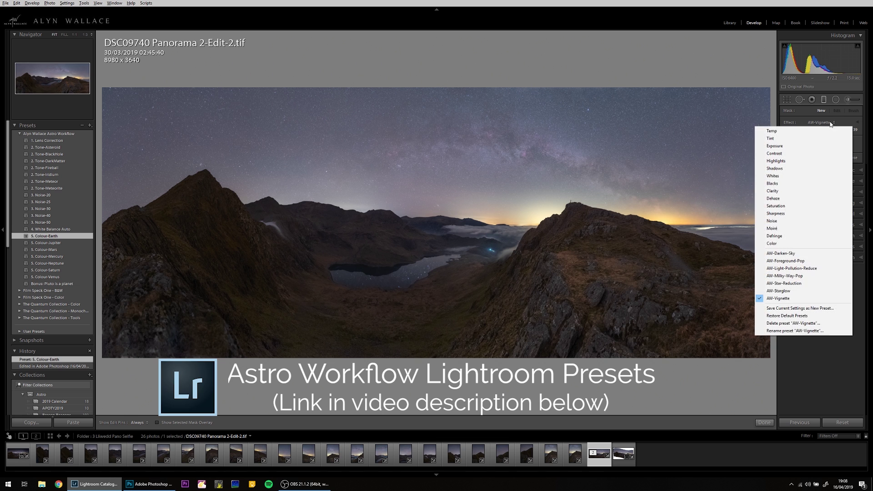
click(798, 254)
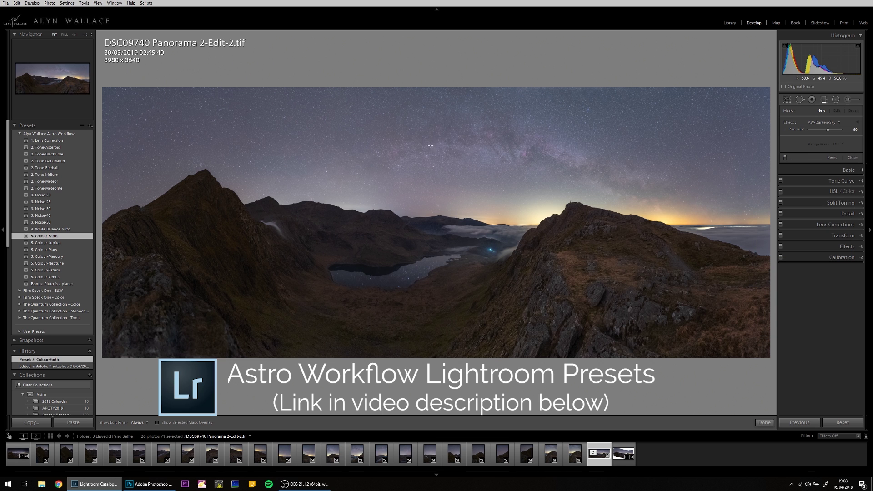
drag(447, 141, 442, 227)
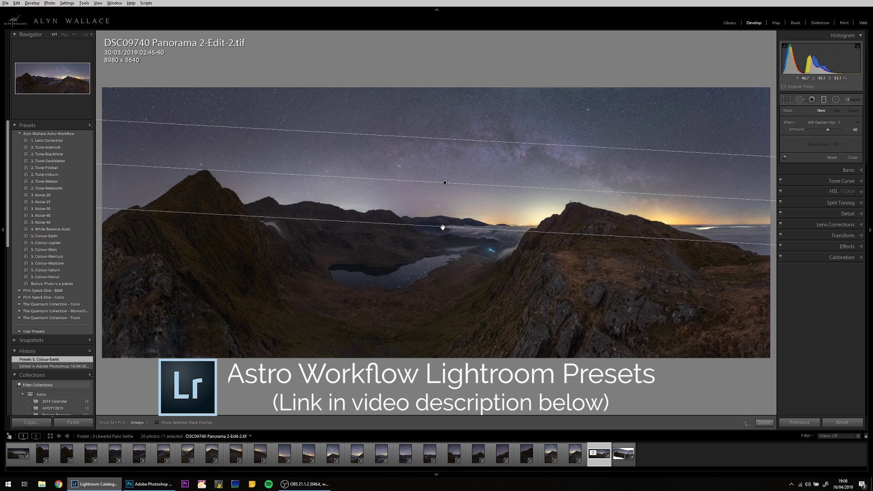
click(764, 422)
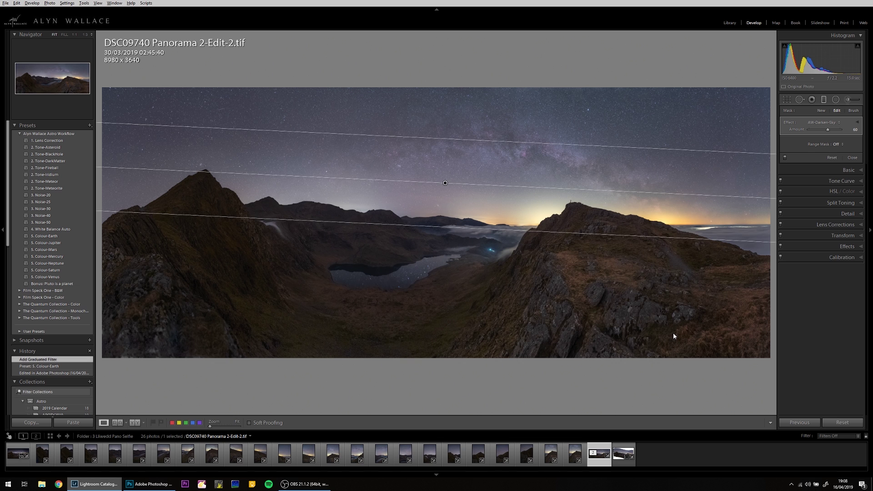
Add a large radial filter with the AW-Vignette effect, its ellipse centred on the panorama and reaching the frame edges
click(834, 100)
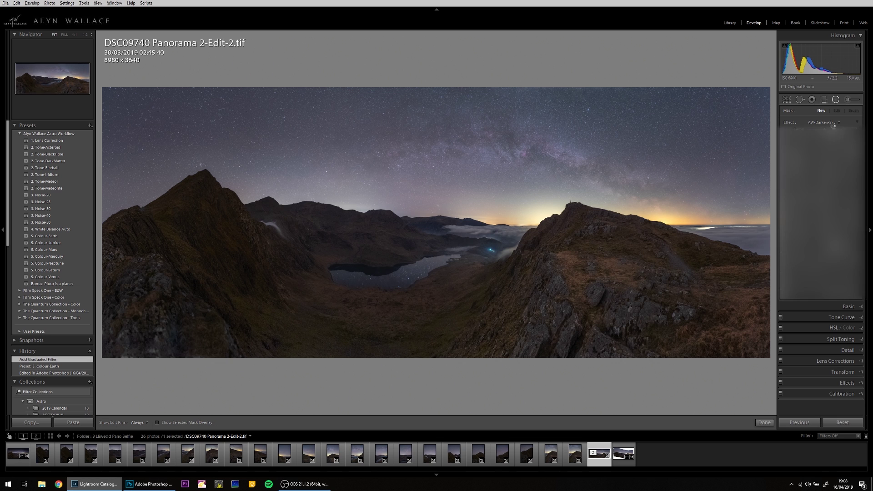
click(832, 122)
click(814, 294)
drag(436, 226, 782, 364)
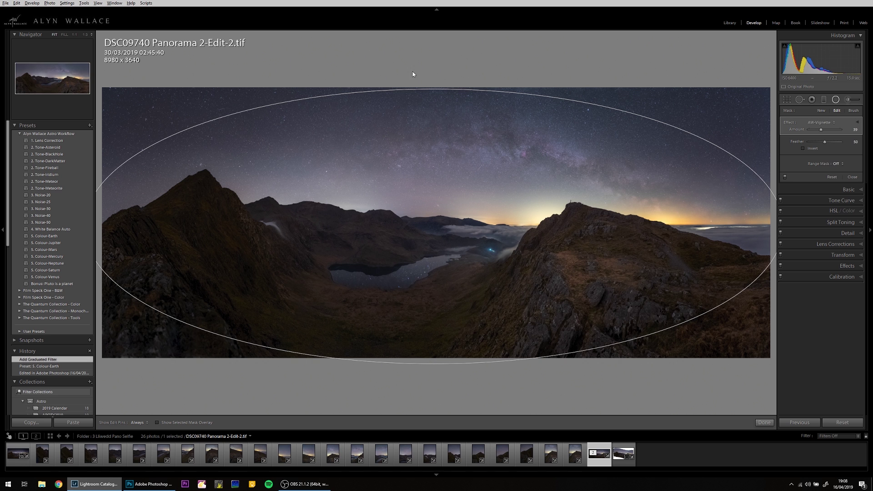
mouse_move(434, 86)
mouse_down()
mouse_move(450, 88)
mouse_move(442, 89)
mouse_up()
click(764, 423)
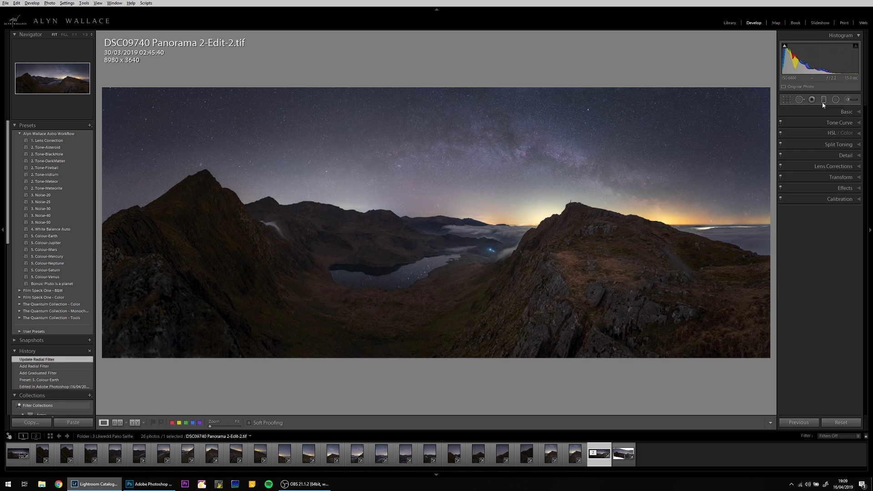
Add a second tilted AW-Darken-Sky graduated filter, fading from the Milky Way down to just below the horizon
click(824, 100)
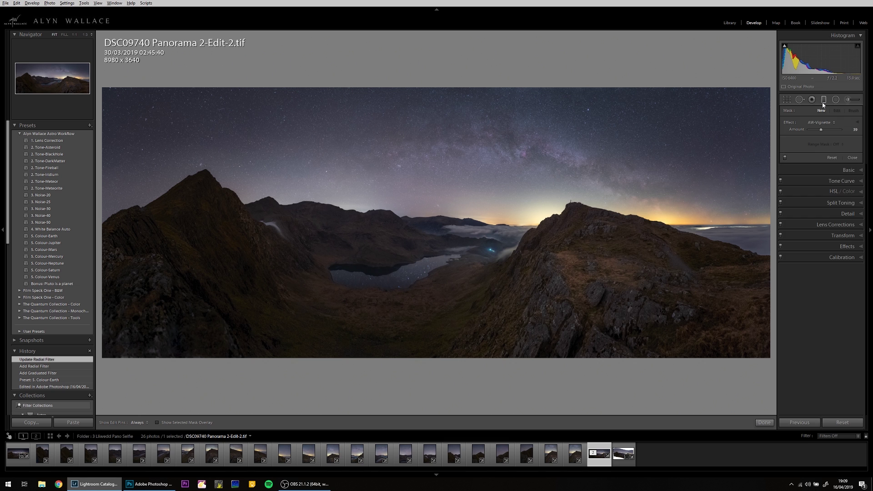
click(833, 127)
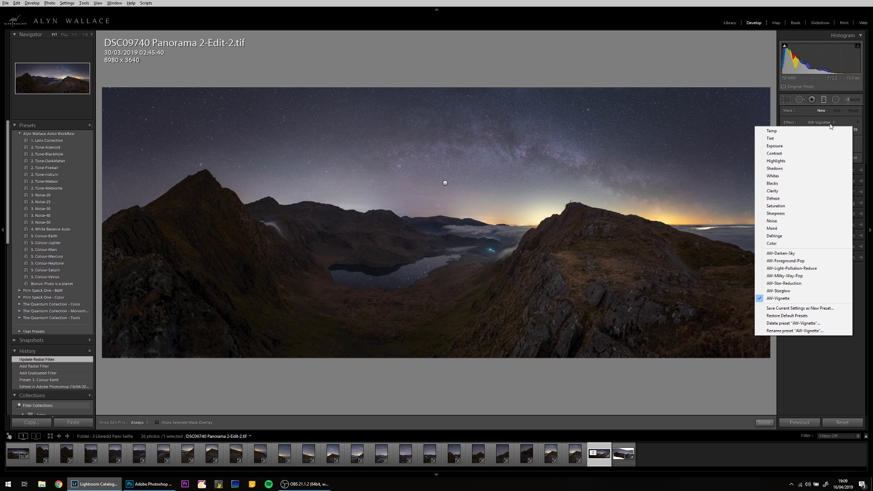
click(808, 254)
drag(491, 134, 486, 239)
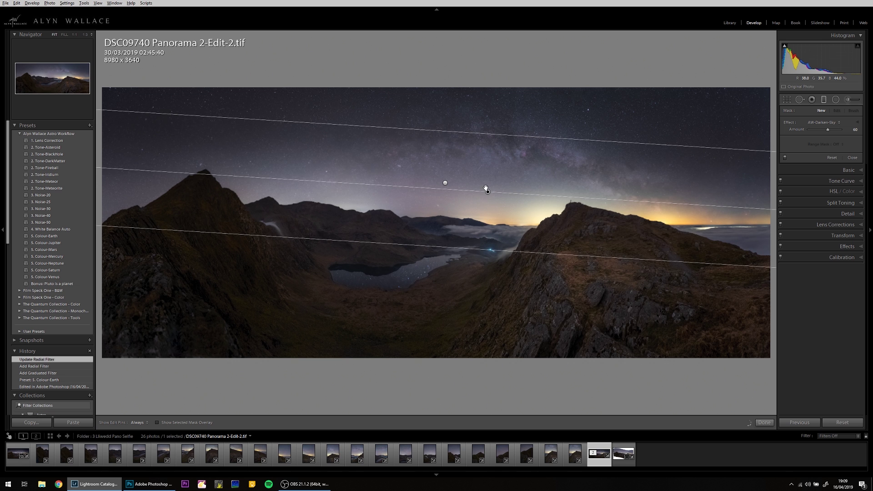
drag(194, 199, 203, 177)
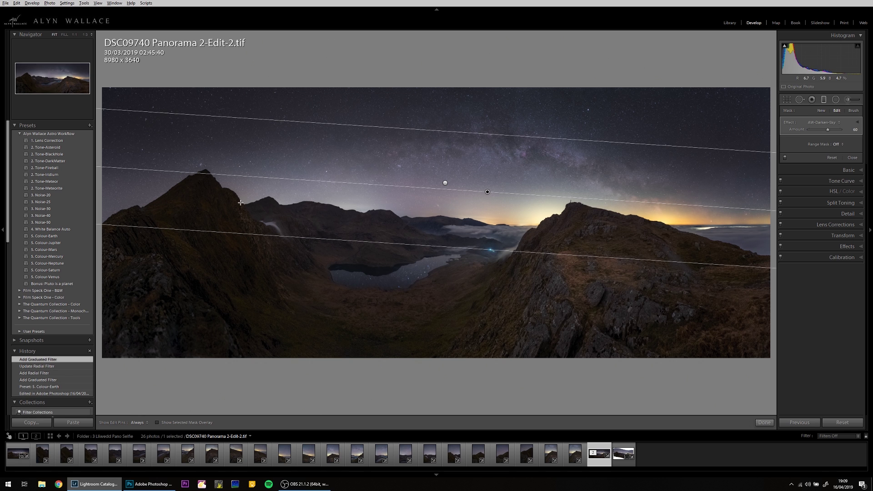
Erase the second graduated filter's mask from the mountains and the rocky peak using the Erase brush with Auto Mask
click(856, 111)
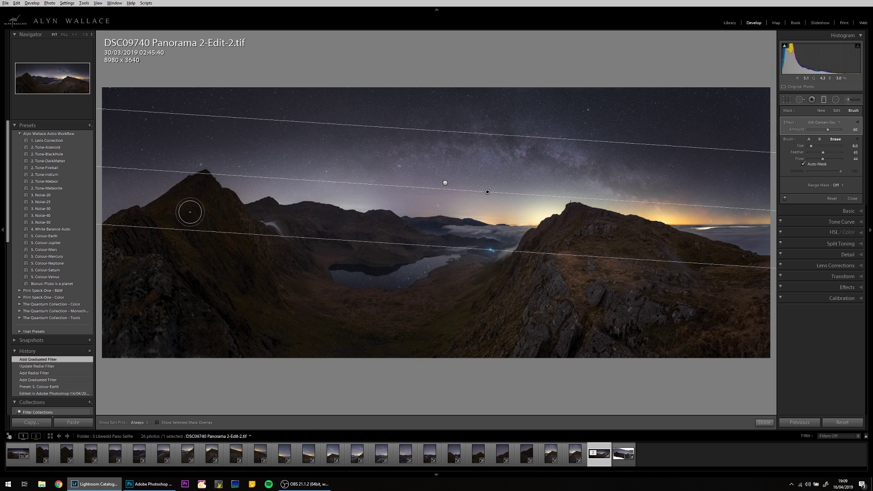
key(h)
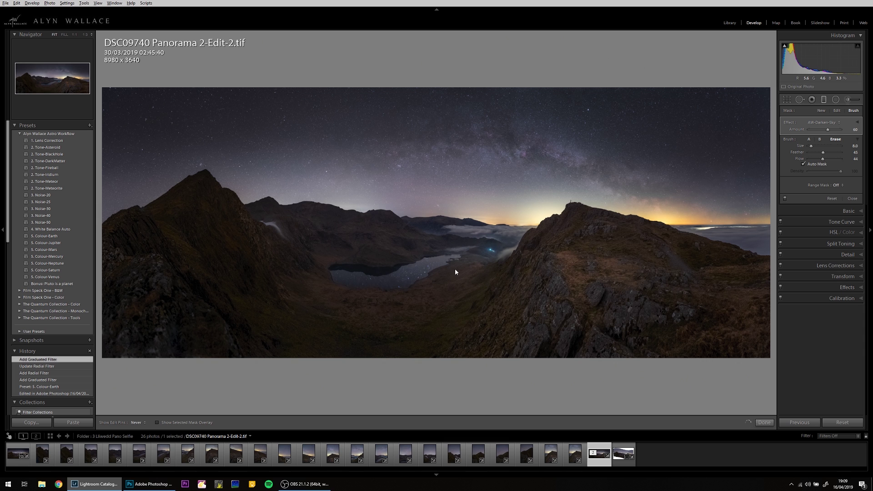
click(378, 255)
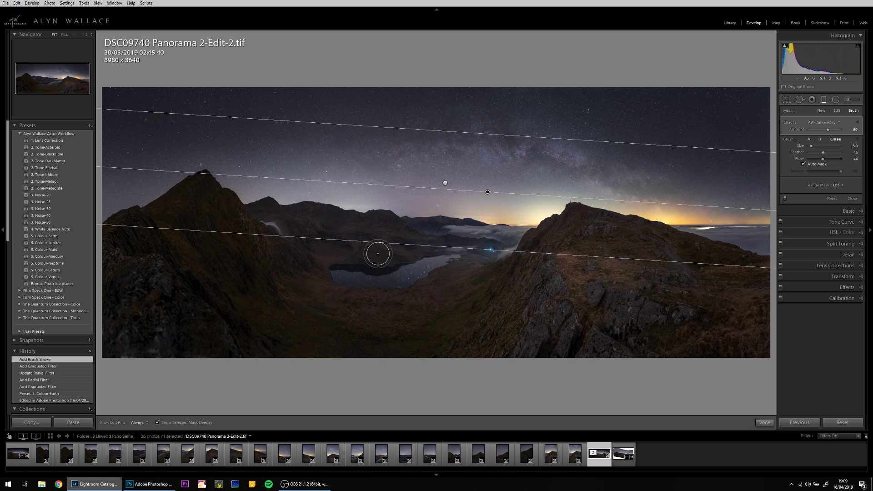
key(h)
mouse_move(188, 181)
mouse_down()
mouse_move(192, 201)
mouse_move(213, 182)
mouse_move(226, 200)
mouse_move(269, 208)
mouse_move(251, 216)
mouse_move(289, 207)
mouse_move(273, 210)
mouse_move(385, 218)
mouse_up()
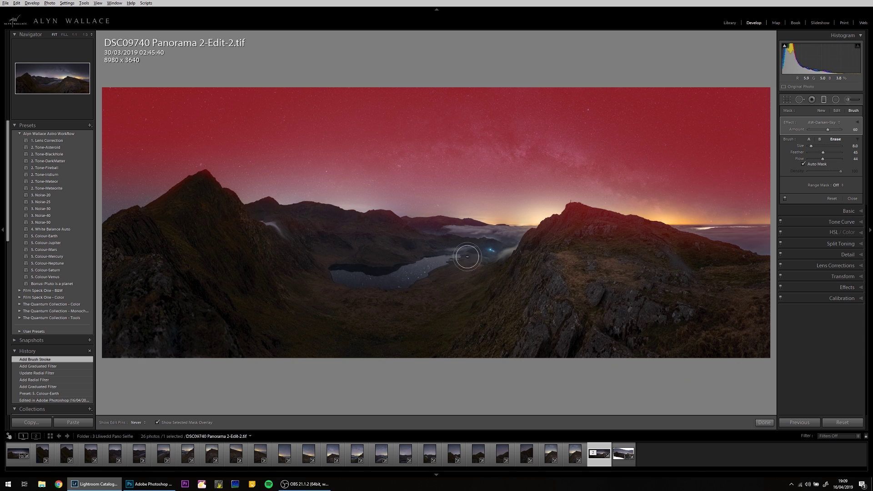
mouse_move(565, 220)
mouse_down()
mouse_move(577, 209)
mouse_move(593, 226)
mouse_move(621, 226)
mouse_move(598, 238)
mouse_move(596, 217)
mouse_move(567, 216)
mouse_move(734, 256)
mouse_move(671, 249)
mouse_move(603, 215)
mouse_up()
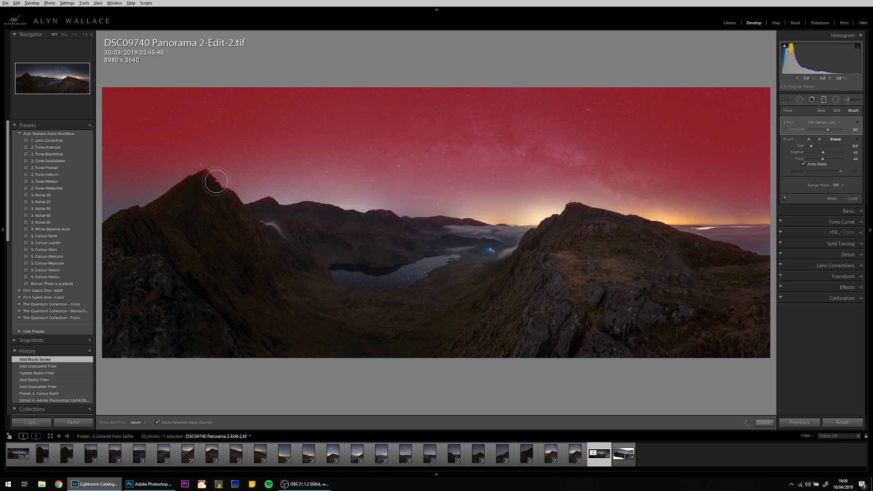
click(764, 422)
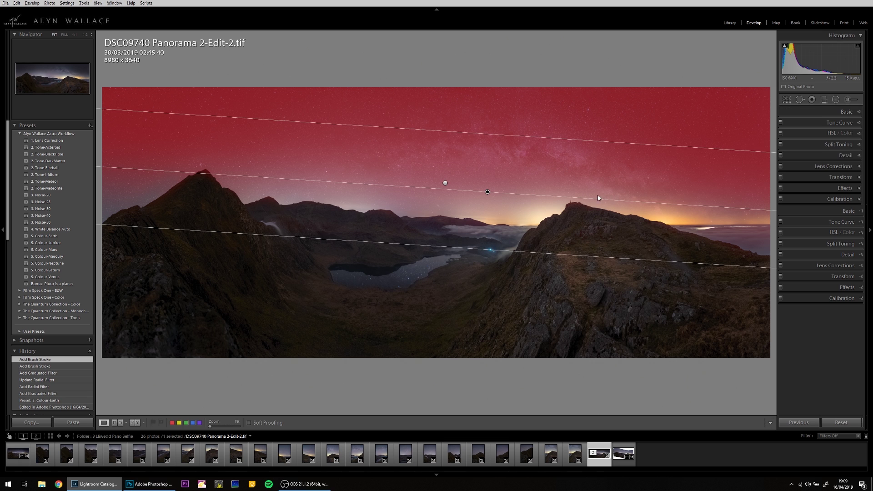
key(m)
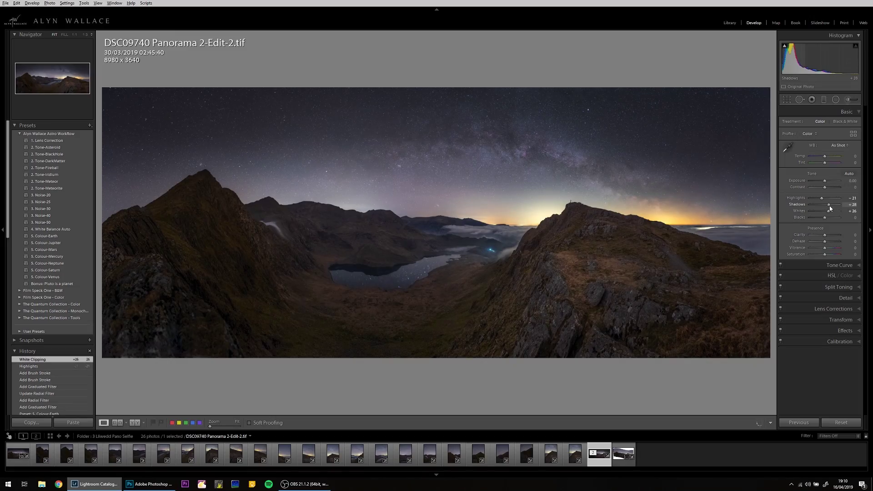
Set the panorama's Shadows to +9
drag(830, 206, 827, 208)
drag(826, 206, 827, 206)
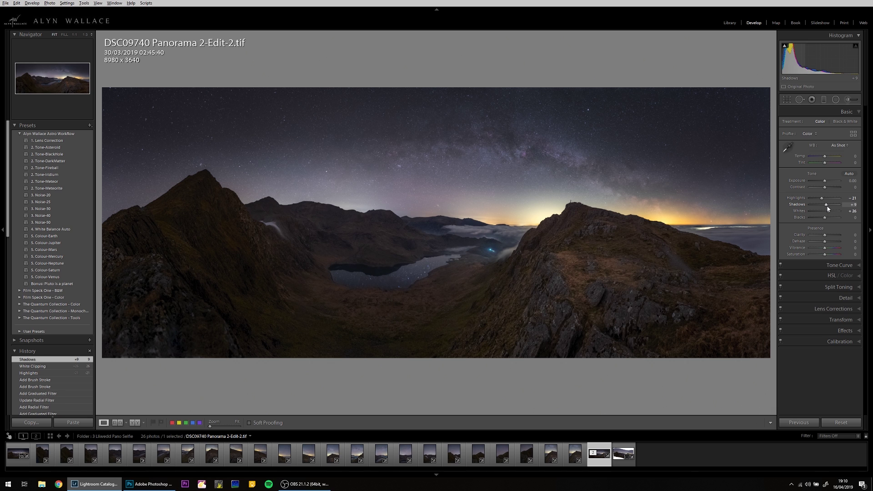
Add an AW-Vignette graduated filter over the foreground, fading upward from near the panorama's lower edge to just below the horizon
click(825, 100)
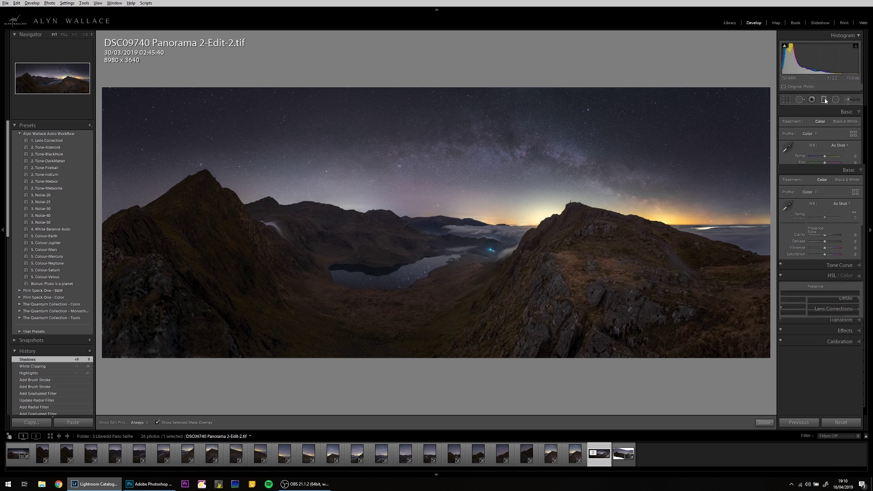
click(831, 122)
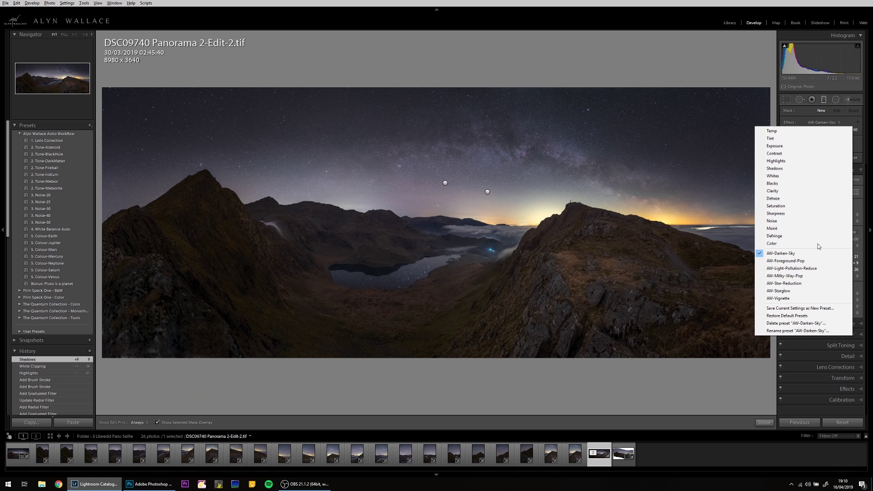
click(802, 301)
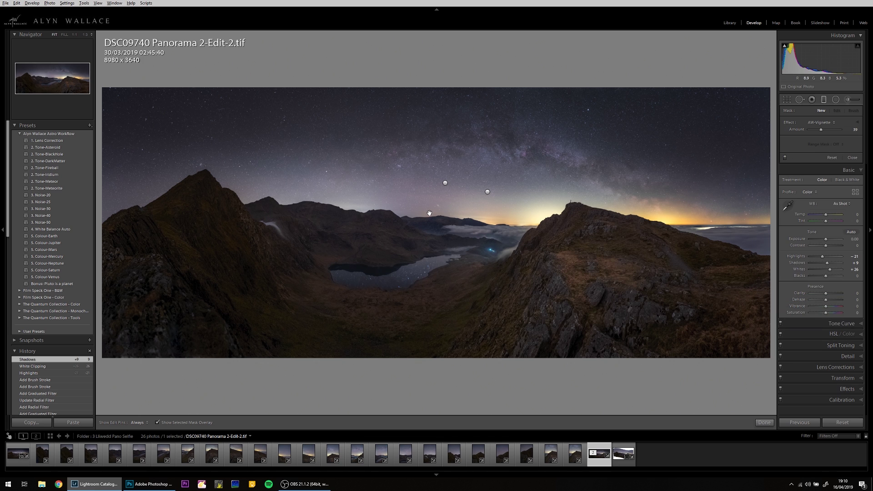
drag(428, 229, 437, 235)
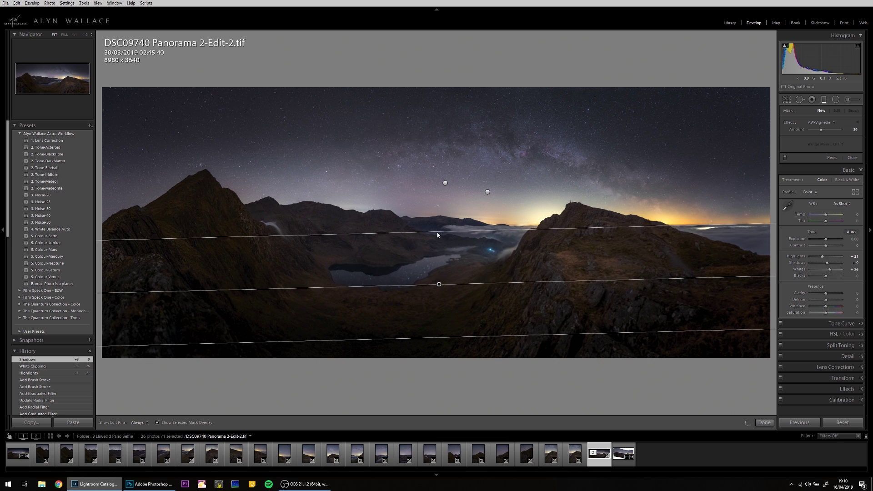
click(765, 423)
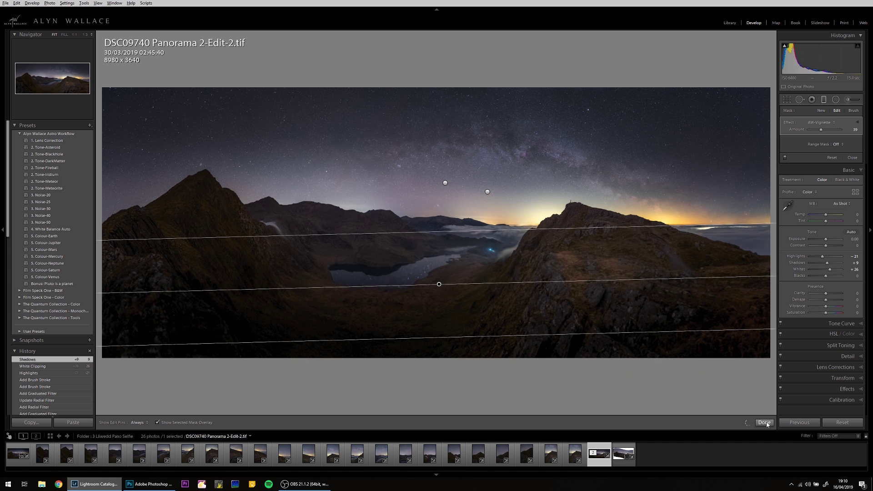
Paint the AW-Milky-Way-Pop effect along the Milky Way band with a size 6 adjustment brush
click(856, 103)
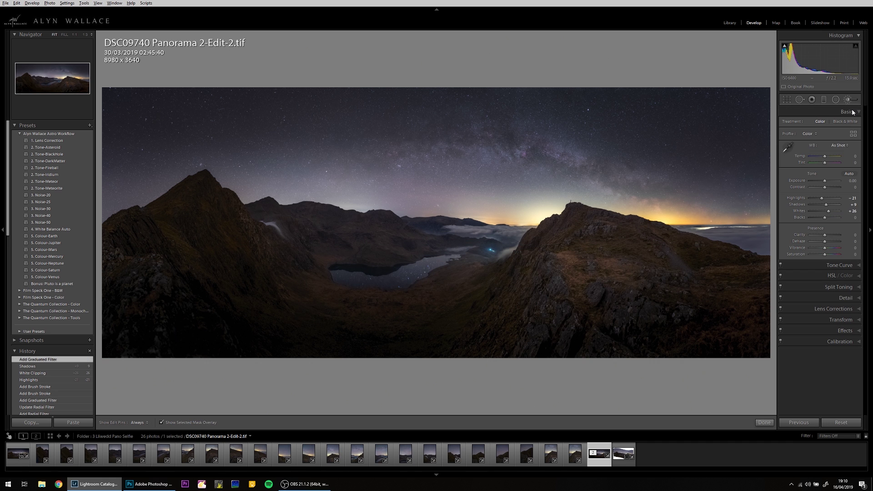
click(831, 123)
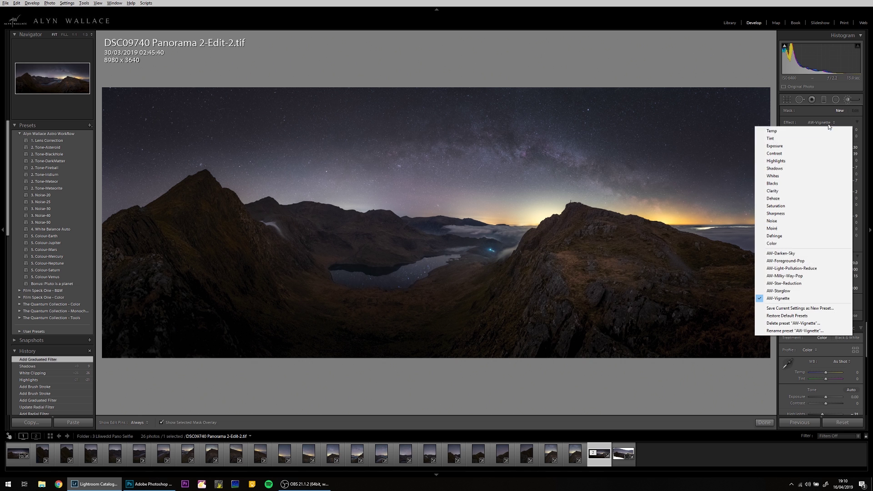
click(799, 276)
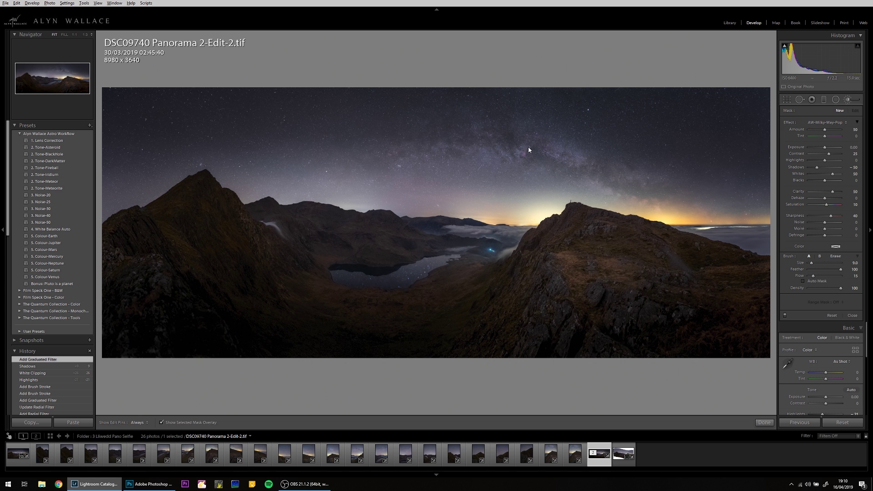
scroll(516, 137, down, 3)
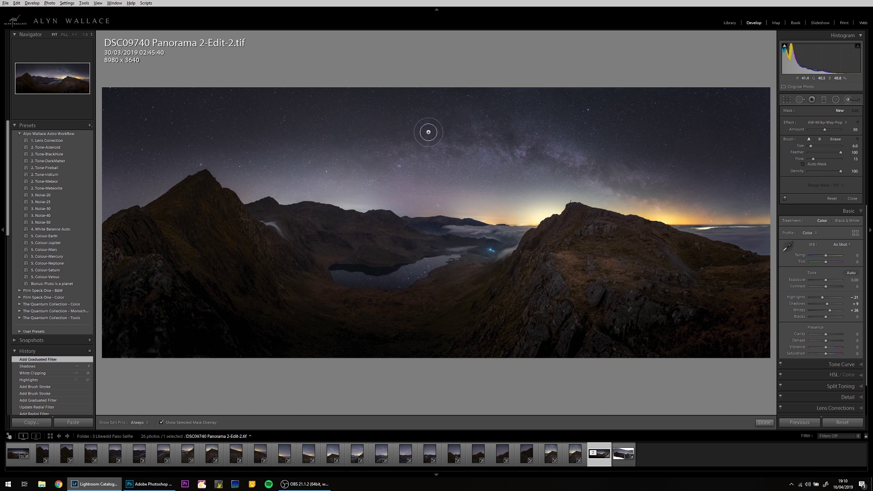
key(h)
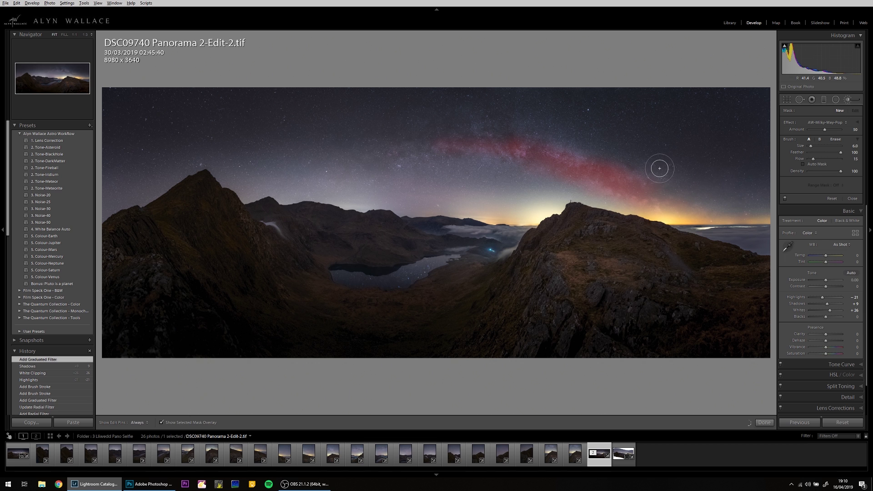
drag(659, 168, 645, 165)
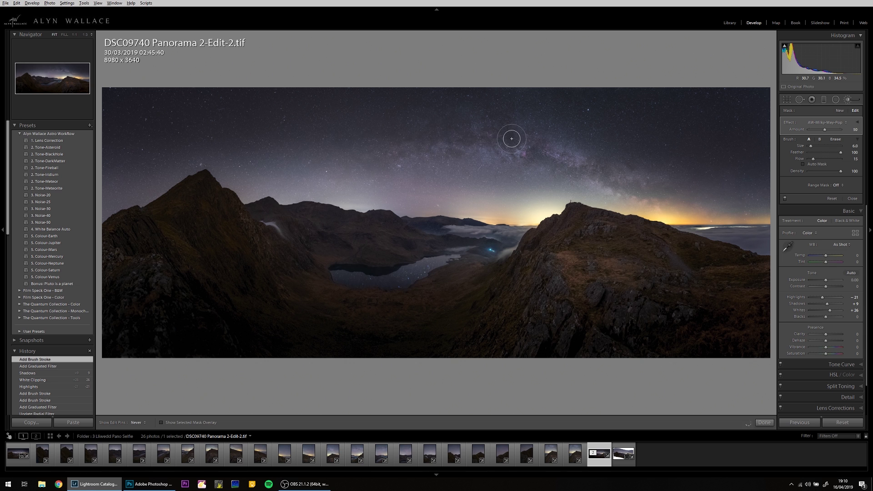
click(755, 232)
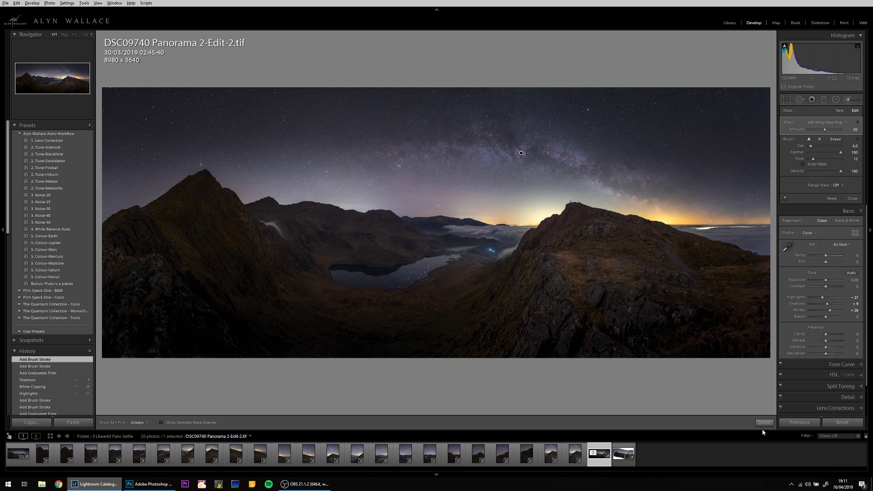
click(764, 422)
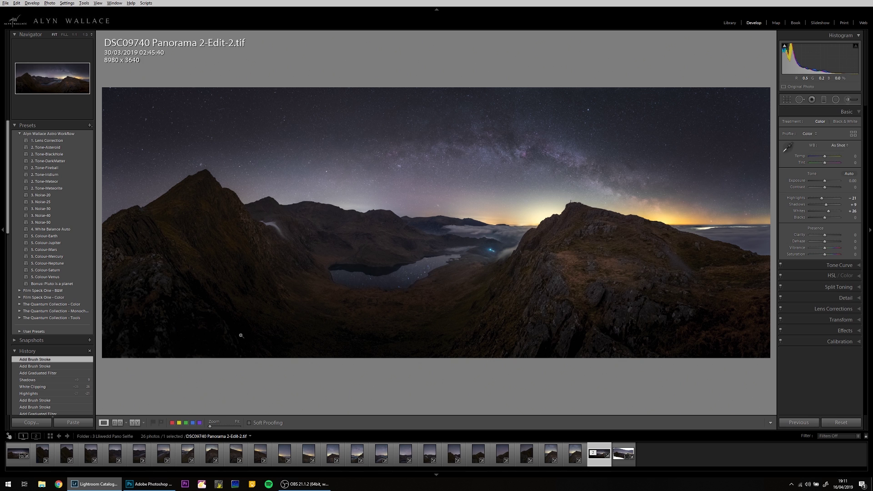
Set up a new adjustment brush with the AW-Foreground-Pop effect at size 15 for the foreground
click(851, 101)
click(837, 123)
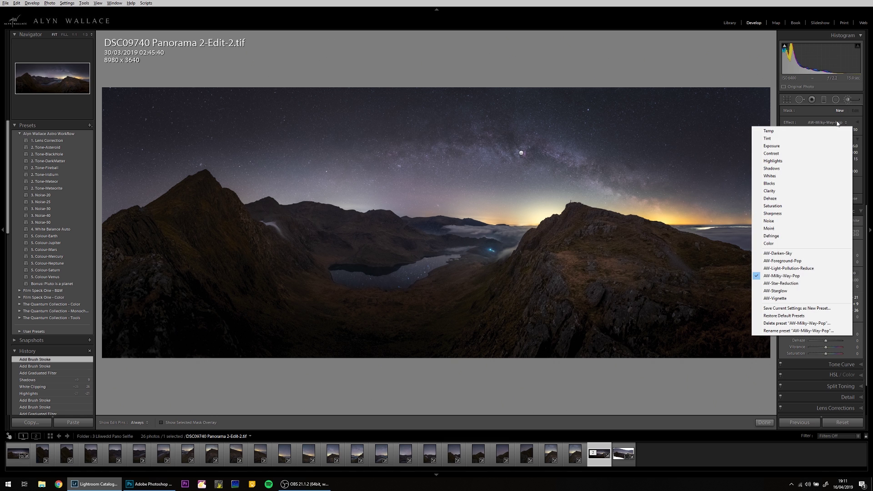
click(782, 261)
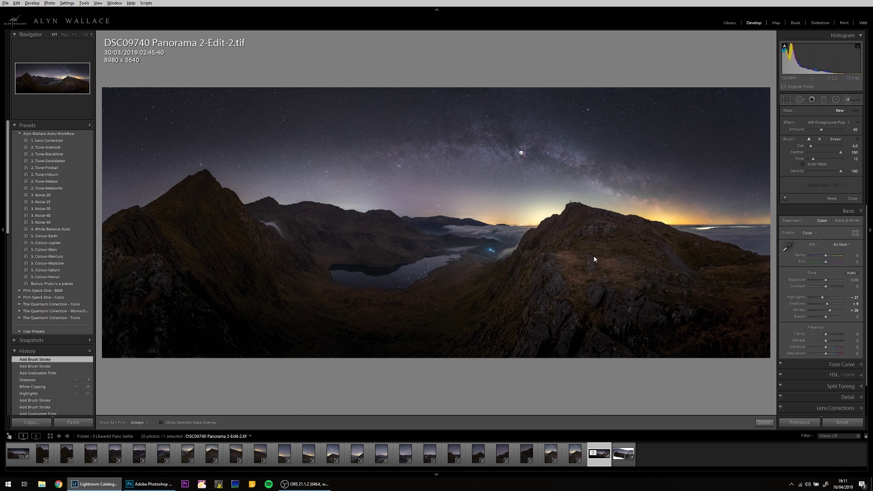
key(bracketleft)
key(bracketright)
key(h)
click(282, 350)
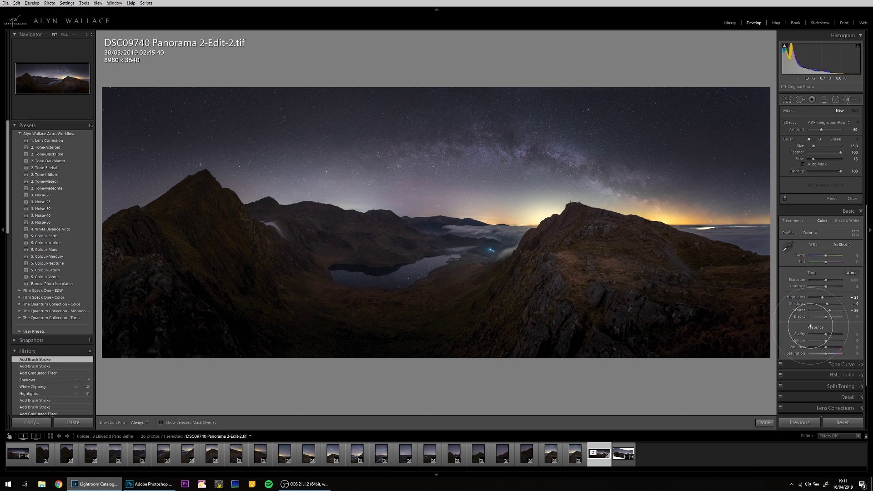